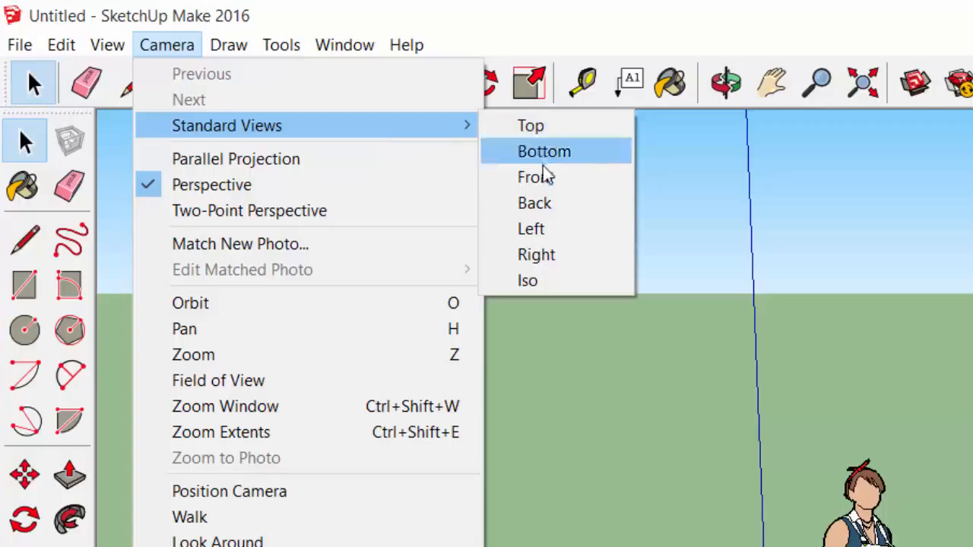
Switch the camera to the standard Front view and hide the drawing axes
{"action": "left_click", "coordinate": [598, 188]}
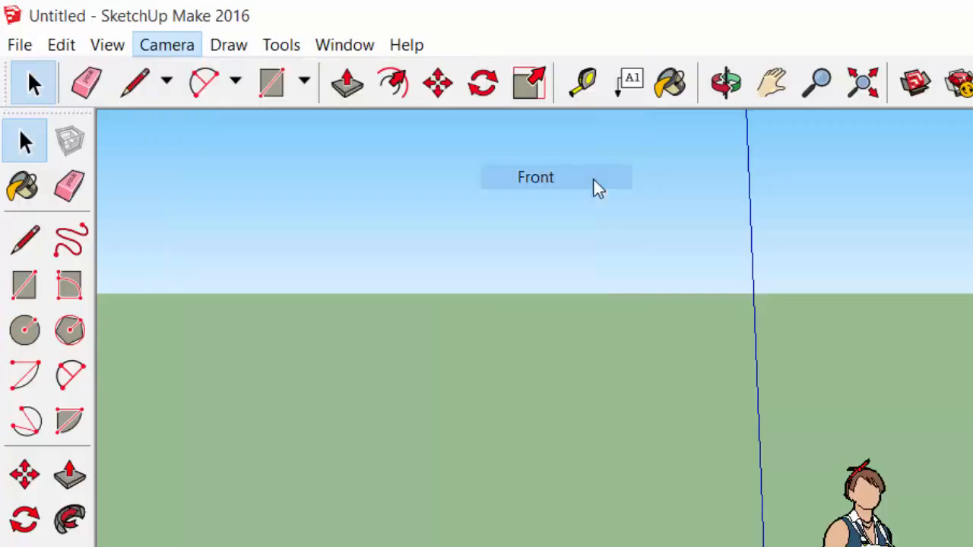
{"action": "left_click", "coordinate": [105, 47]}
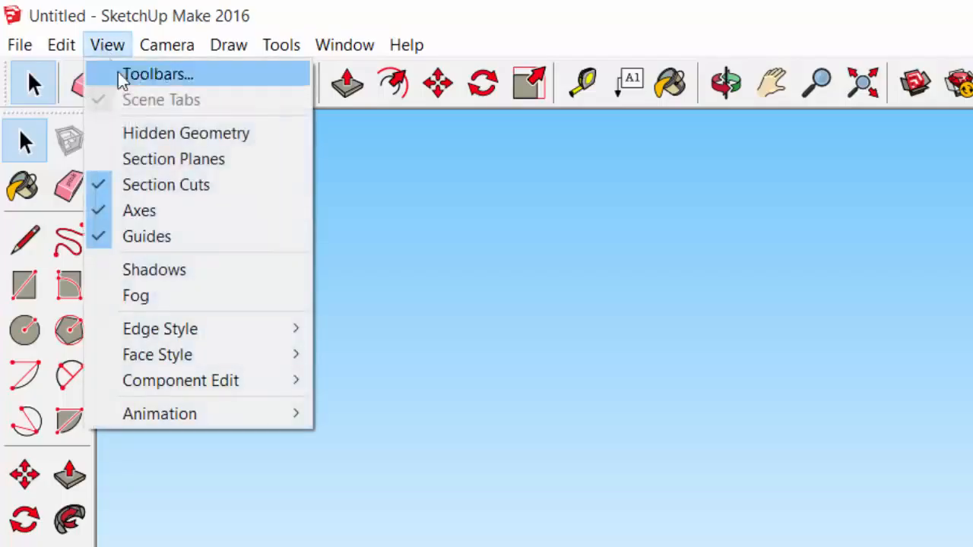
{"action": "left_click", "coordinate": [181, 210]}
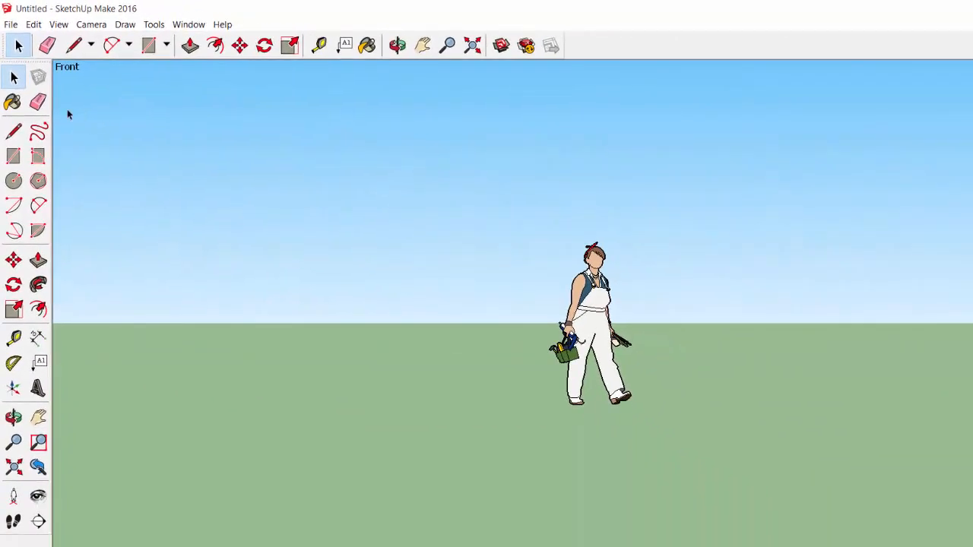
Delete the default human scale figure from the model
{"action": "left_click", "coordinate": [581, 325]}
{"action": "key", "text": "Delete"}
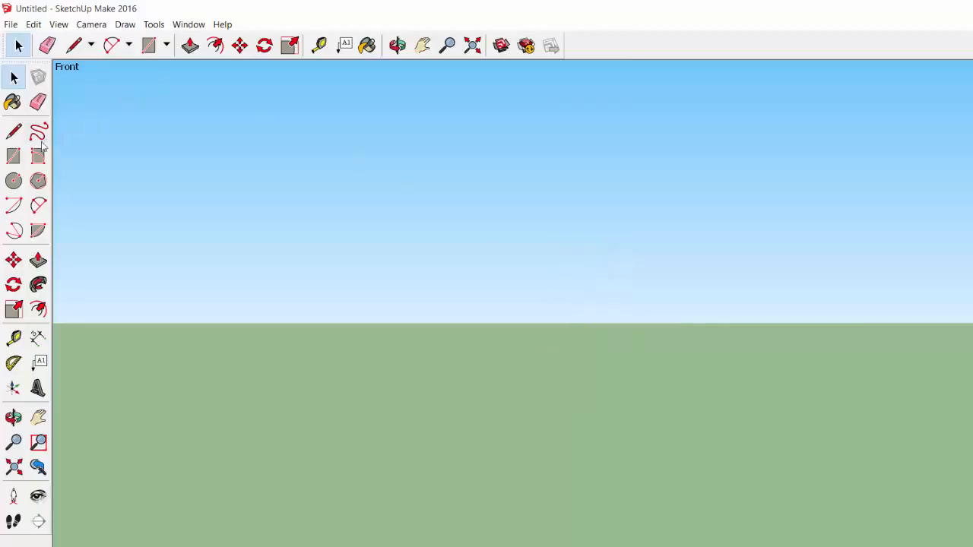
Draw a wide rectangle across the horizon, roughly twice as wide as it is high
{"action": "left_click", "coordinate": [13, 156]}
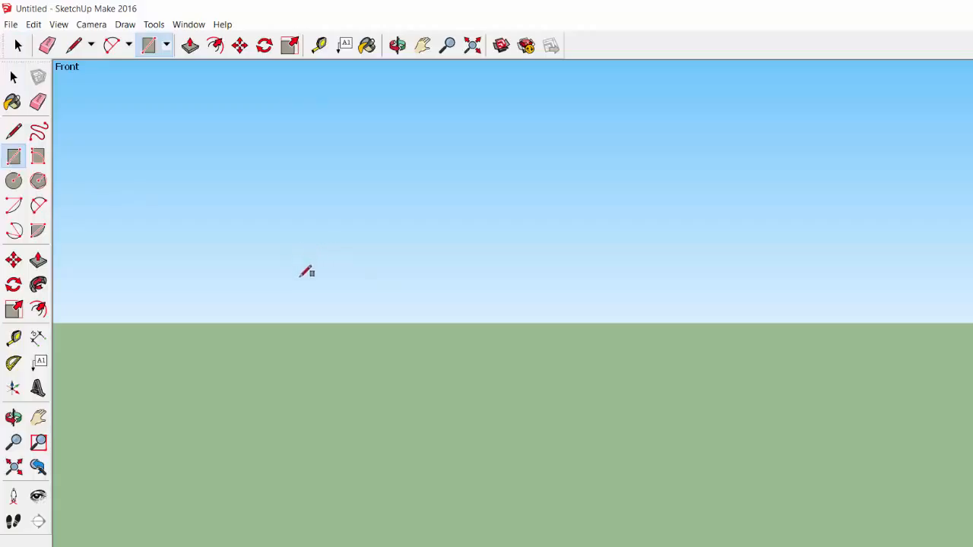
{"action": "left_click", "coordinate": [300, 277]}
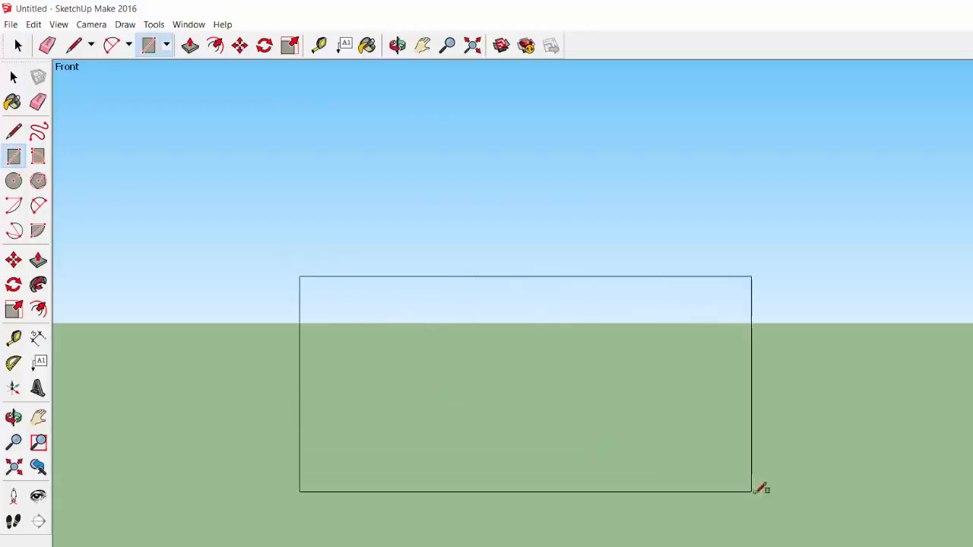
{"action": "left_click", "coordinate": [793, 499]}
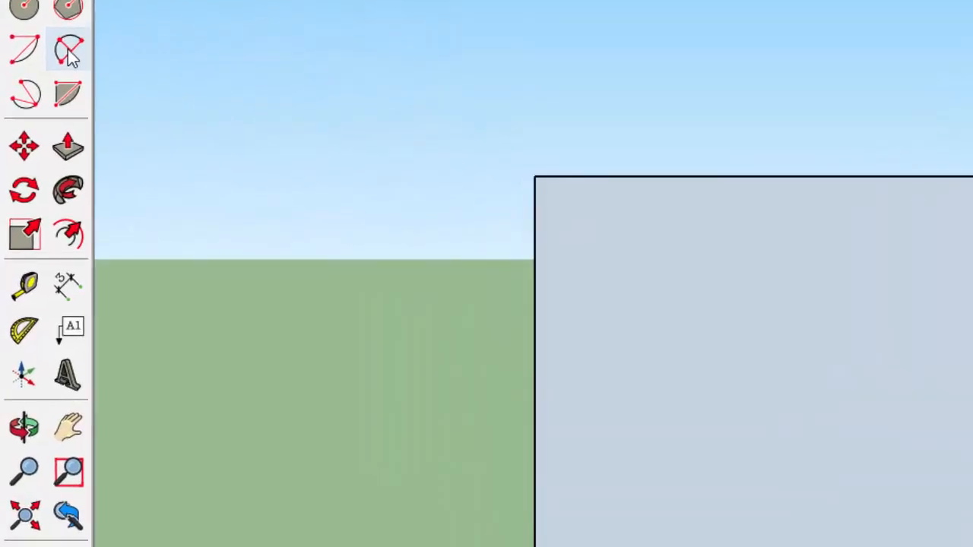
Draw a two-point arc between the rectangle's two upper corners, bulging upward to nearly a semicircle
{"action": "left_click", "coordinate": [69, 53]}
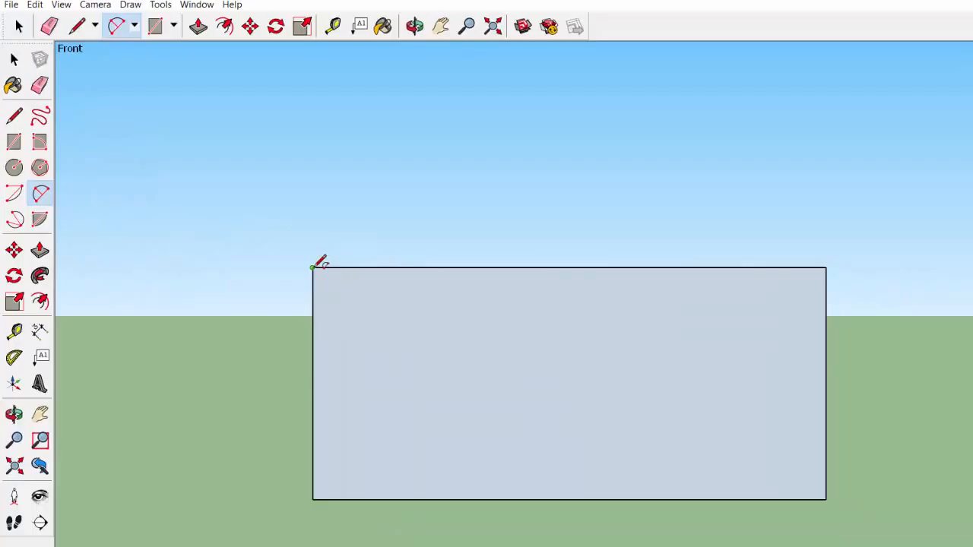
{"action": "left_click", "coordinate": [312, 267]}
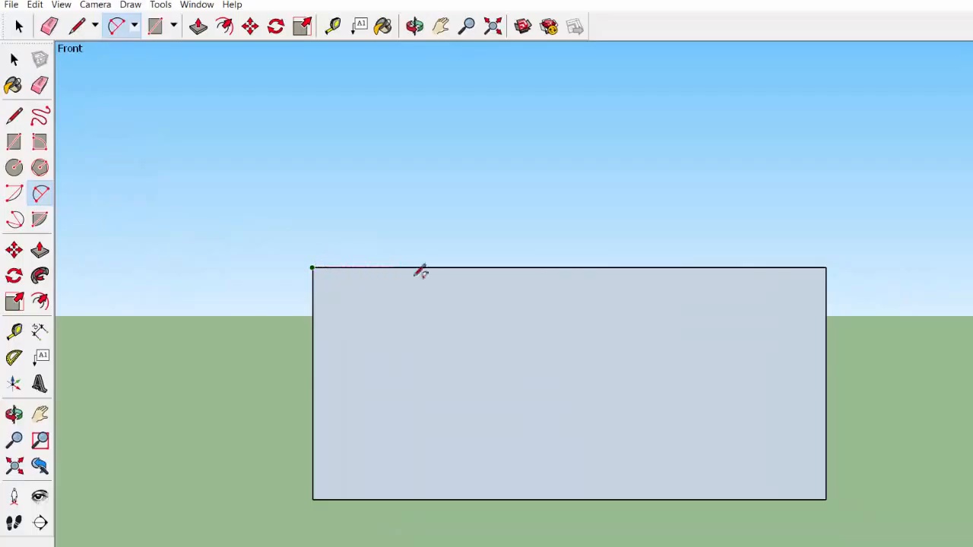
{"action": "left_click", "coordinate": [827, 267]}
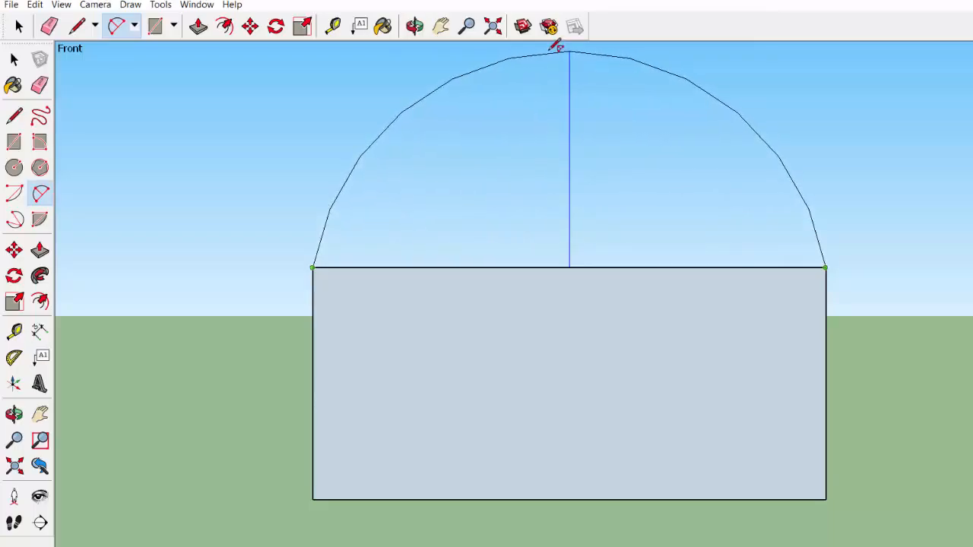
{"action": "left_click", "coordinate": [551, 51]}
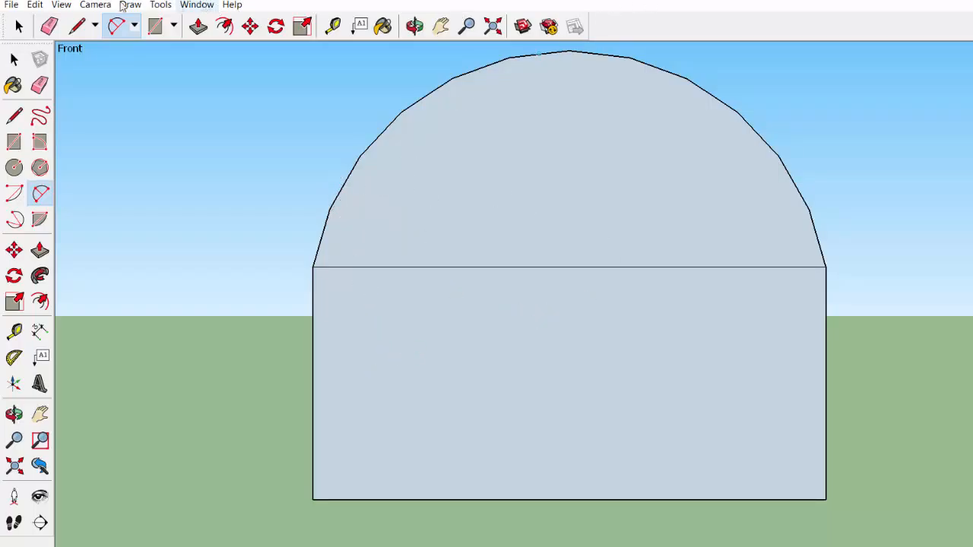
Erase the edge between the arc and the rectangle to merge them into one arched face
{"action": "left_click", "coordinate": [13, 63]}
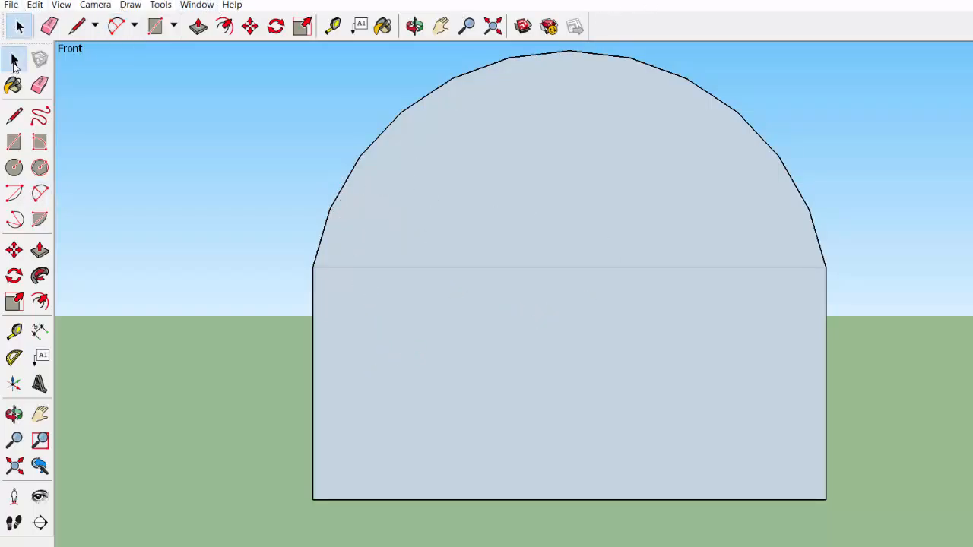
{"action": "left_click", "coordinate": [43, 88]}
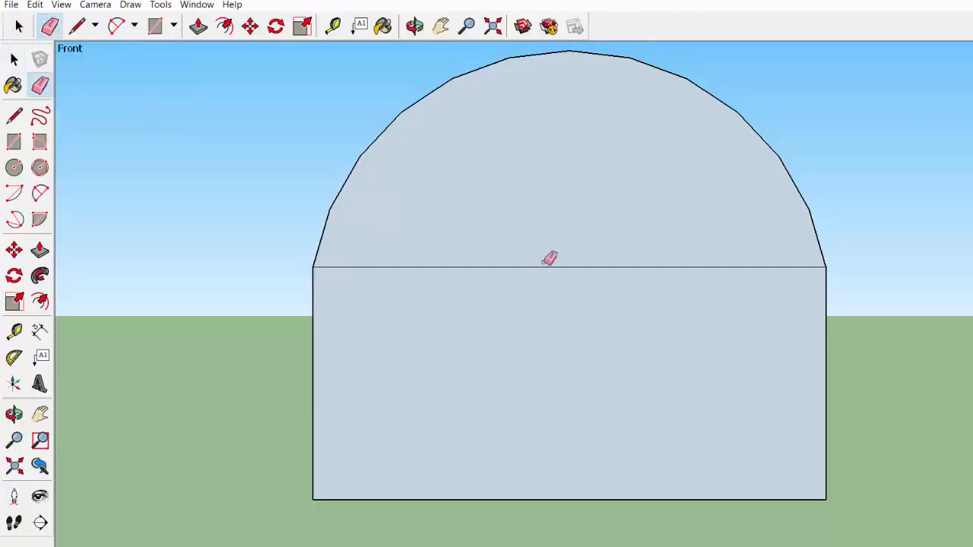
{"action": "left_click", "coordinate": [546, 266]}
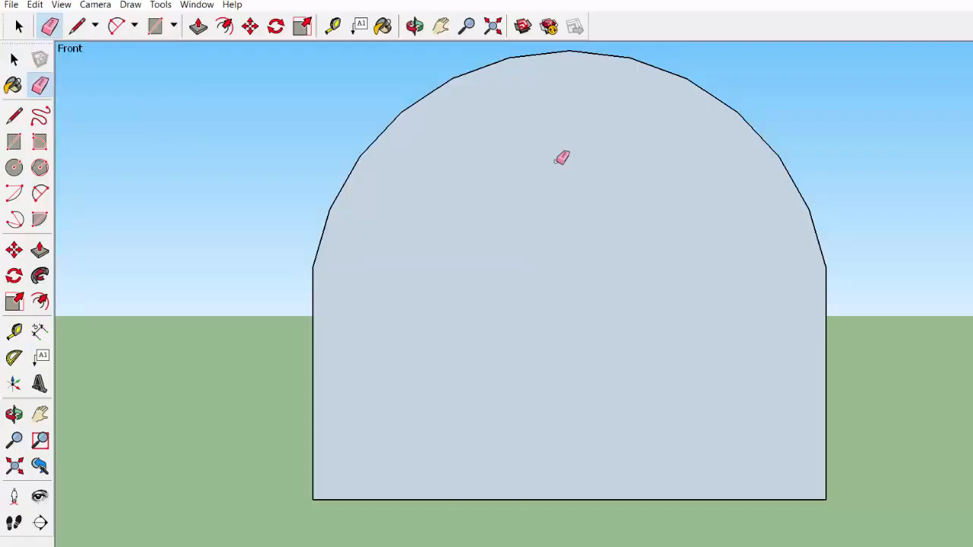
Offset the arch's curved edge outward a short distance and repeat the same offset until five concentric arcs surround it
{"action": "left_click", "coordinate": [468, 26]}
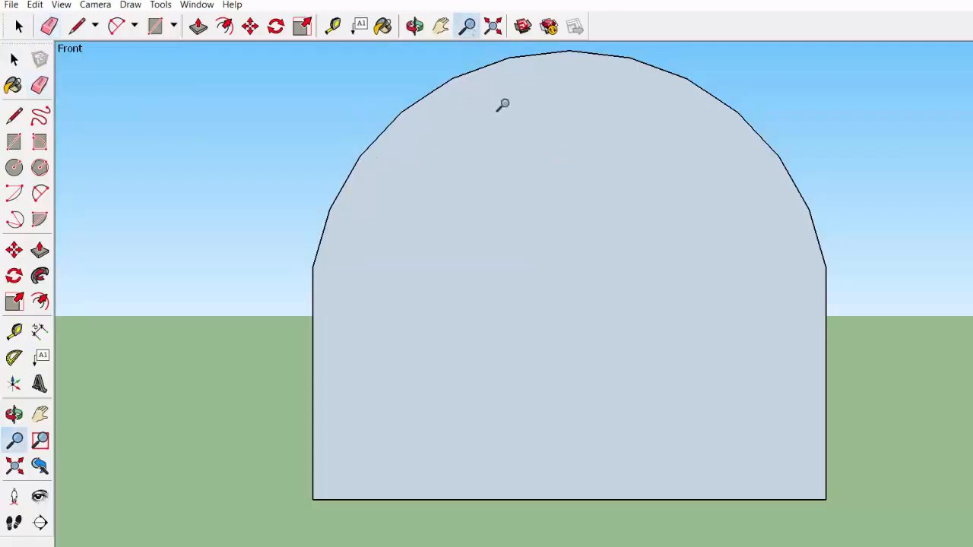
{"action": "left_click_drag", "start_coordinate": [502, 104], "coordinate": [483, 238]}
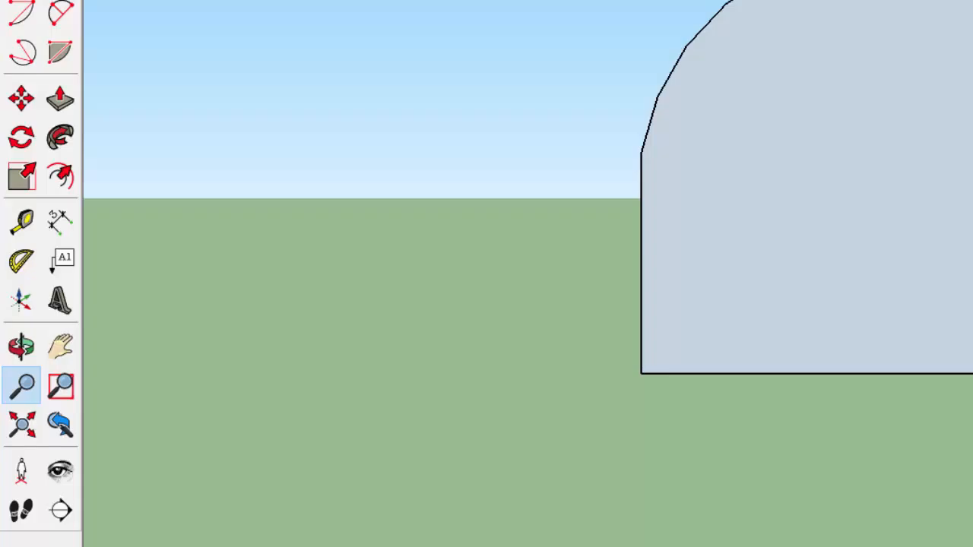
{"action": "key", "text": "f"}
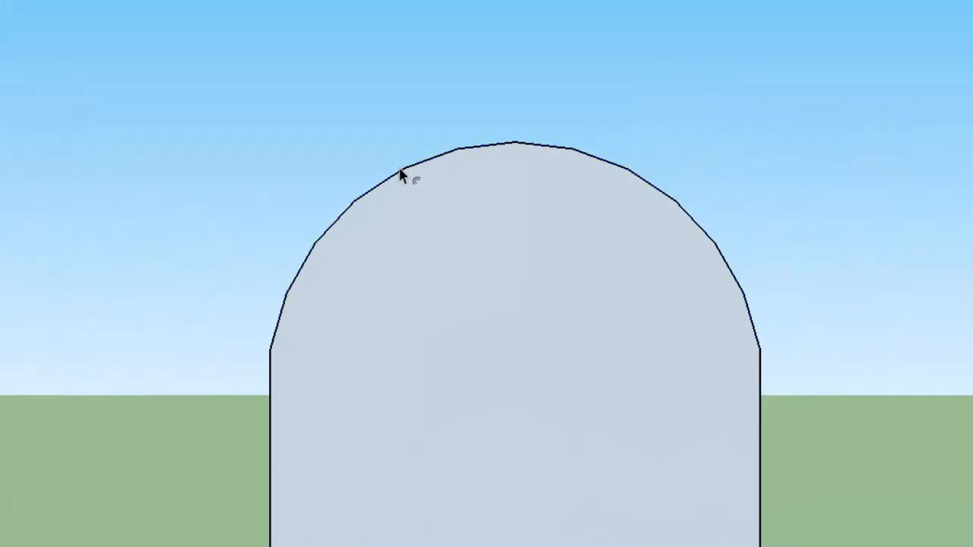
{"action": "left_click", "coordinate": [401, 170]}
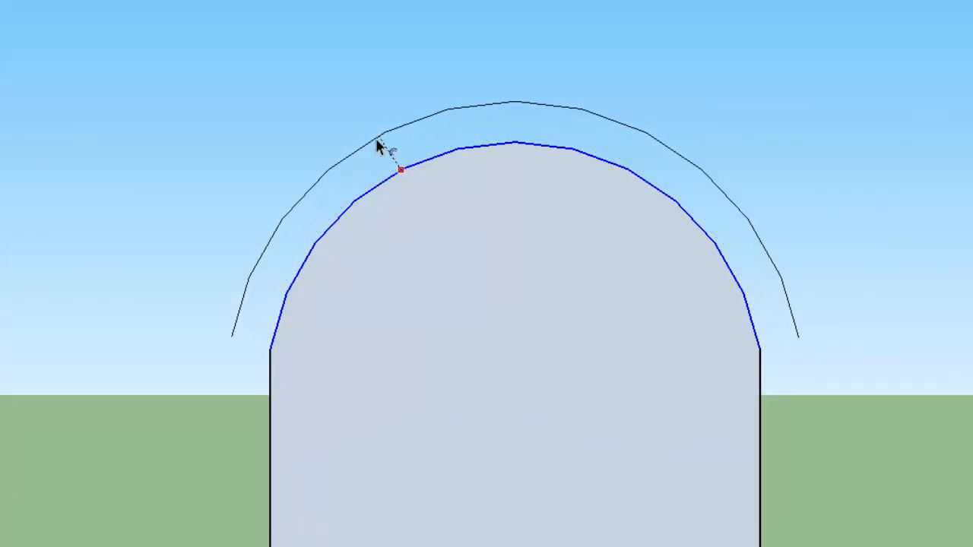
{"action": "left_click", "coordinate": [377, 147]}
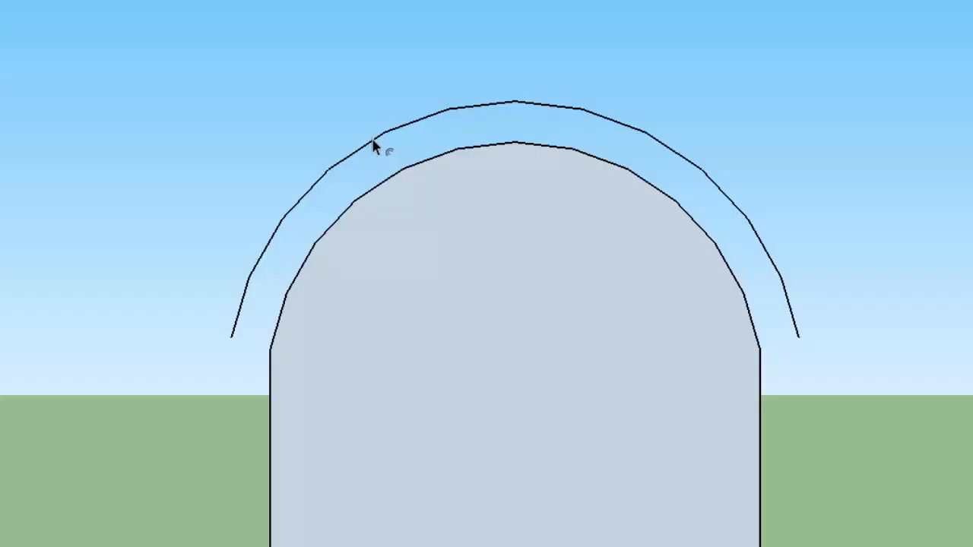
{"action": "double_click", "coordinate": [374, 147]}
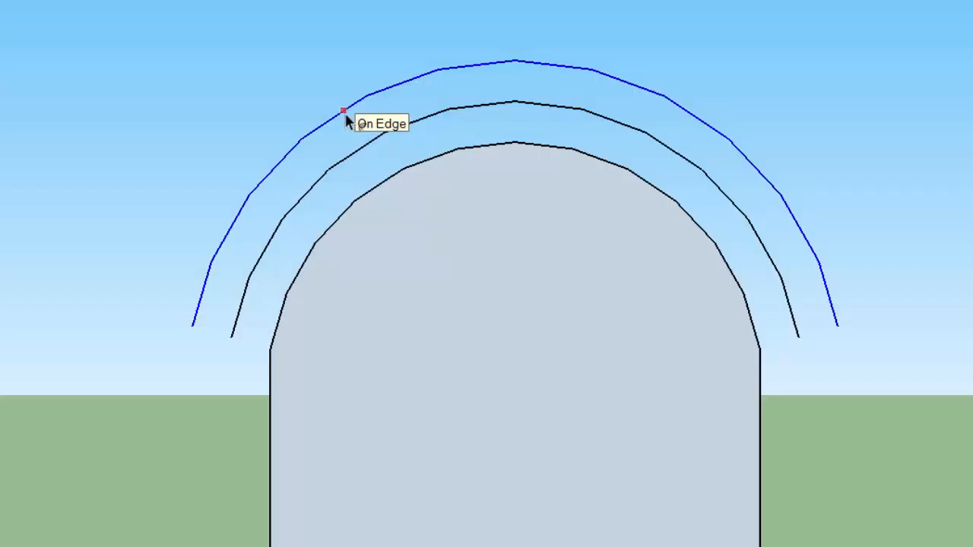
{"action": "double_click", "coordinate": [344, 113]}
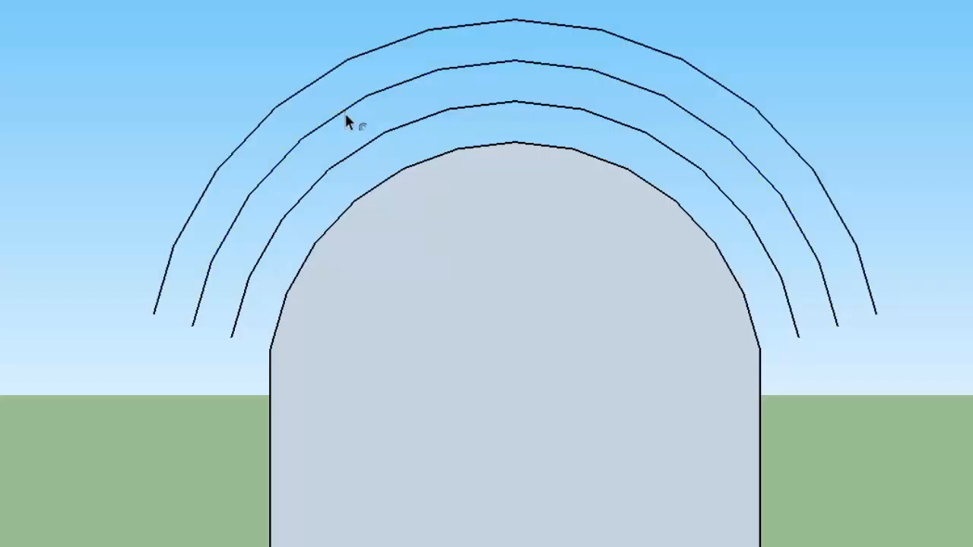
{"action": "double_click", "coordinate": [308, 90]}
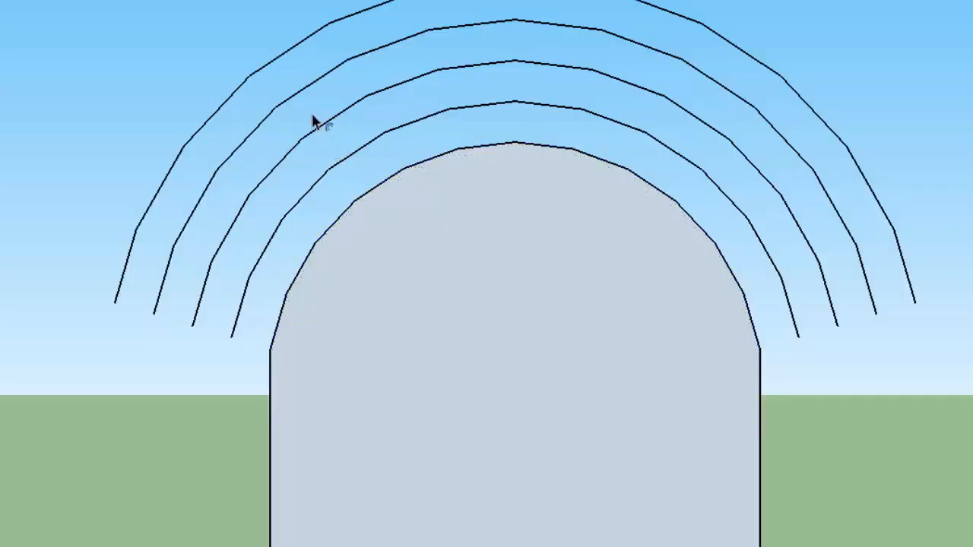
{"action": "double_click", "coordinate": [259, 71]}
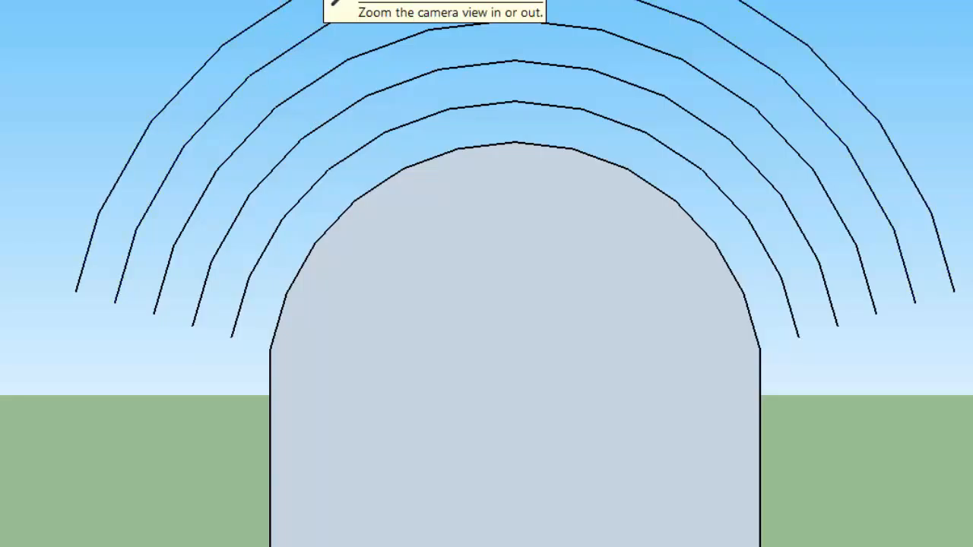
Draw a vertical line from the outermost arc's left end down to base level and connect it to the arch's lower-left corner
{"action": "left_click", "coordinate": [408, 35]}
{"action": "left_click_drag", "start_coordinate": [416, 84], "coordinate": [416, 154]}
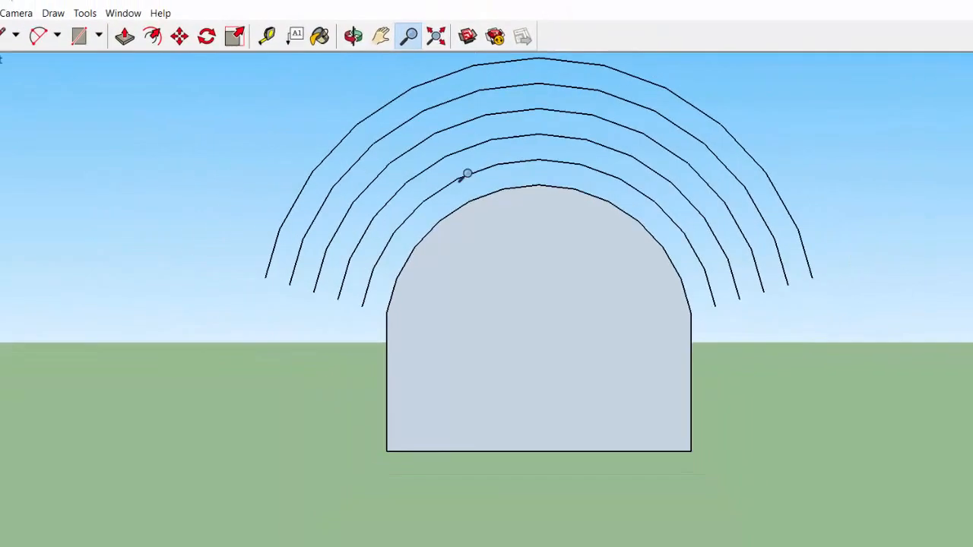
{"action": "left_click_drag", "start_coordinate": [468, 174], "coordinate": [460, 213]}
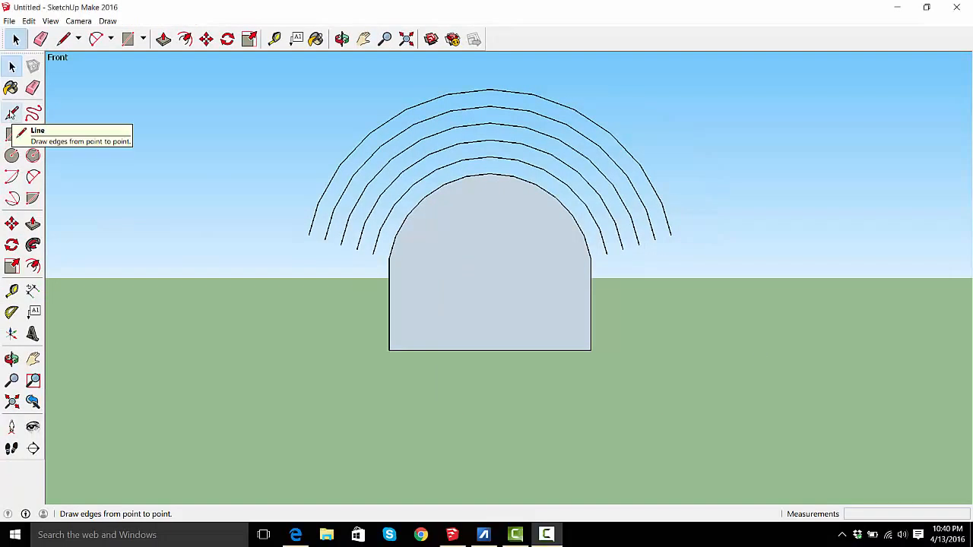
{"action": "left_click", "coordinate": [12, 113]}
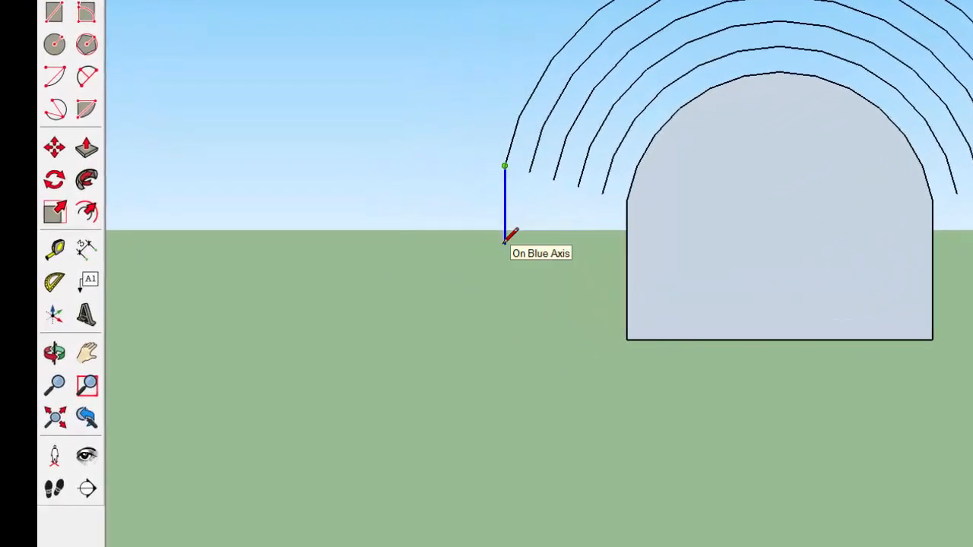
{"action": "key", "text": "shift"}
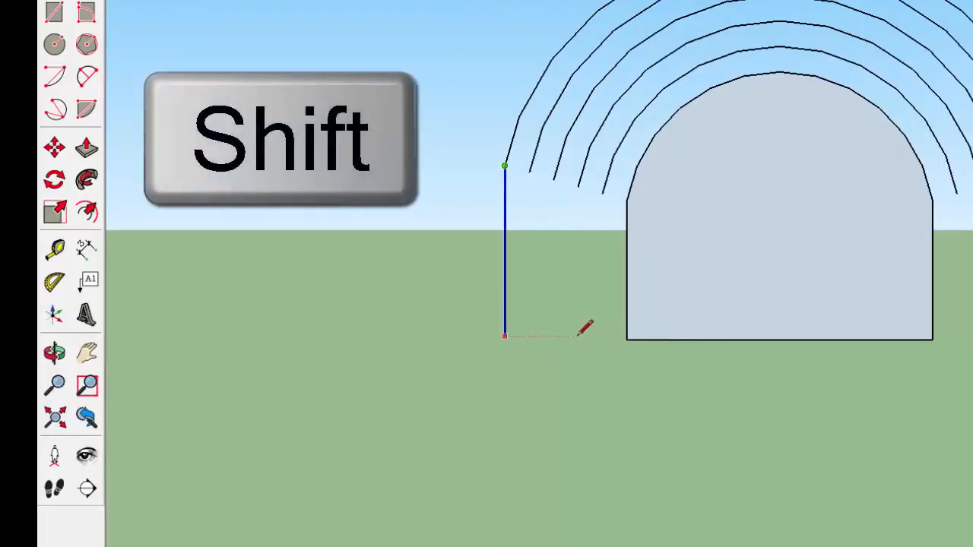
{"action": "left_click", "coordinate": [627, 339]}
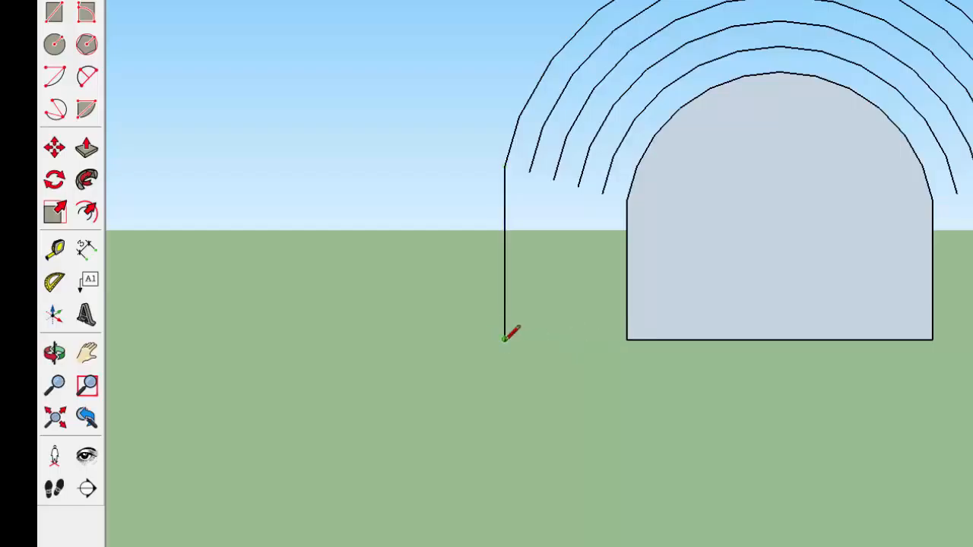
{"action": "left_click", "coordinate": [627, 339]}
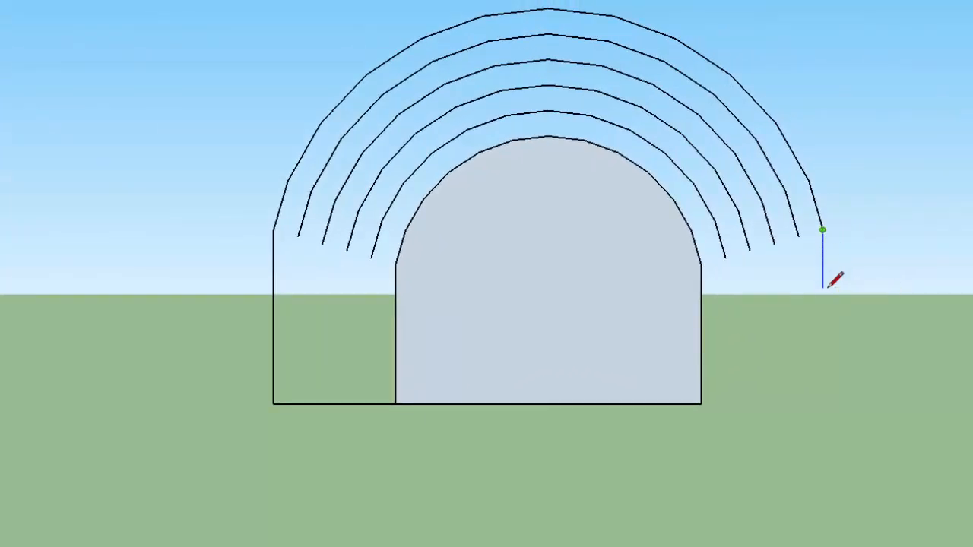
{"action": "key", "text": "shift"}
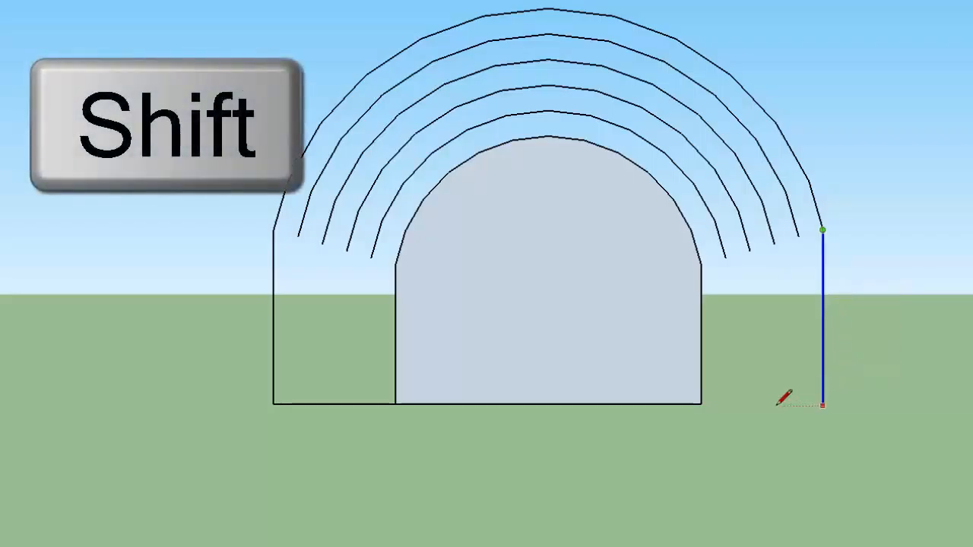
{"action": "left_click", "coordinate": [702, 404]}
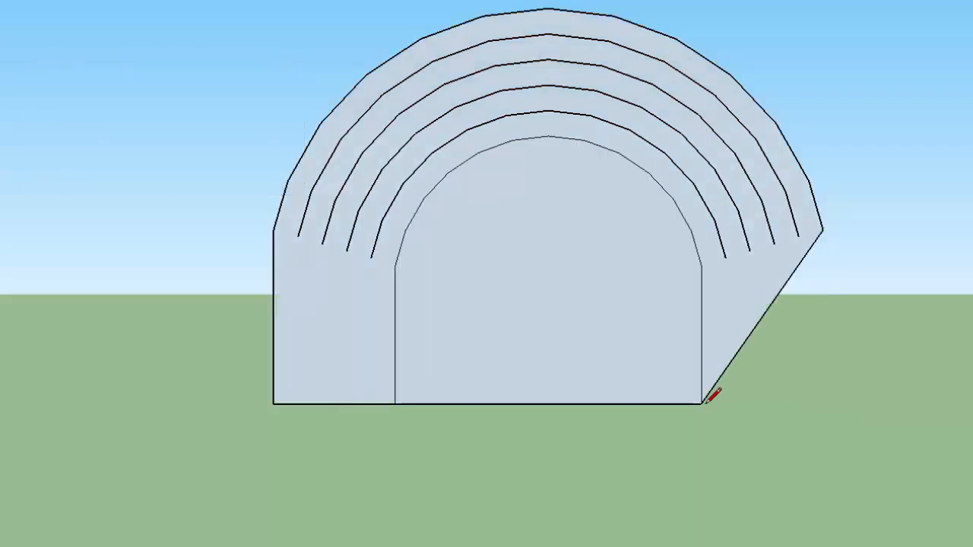
{"action": "key", "text": "ctrl+z"}
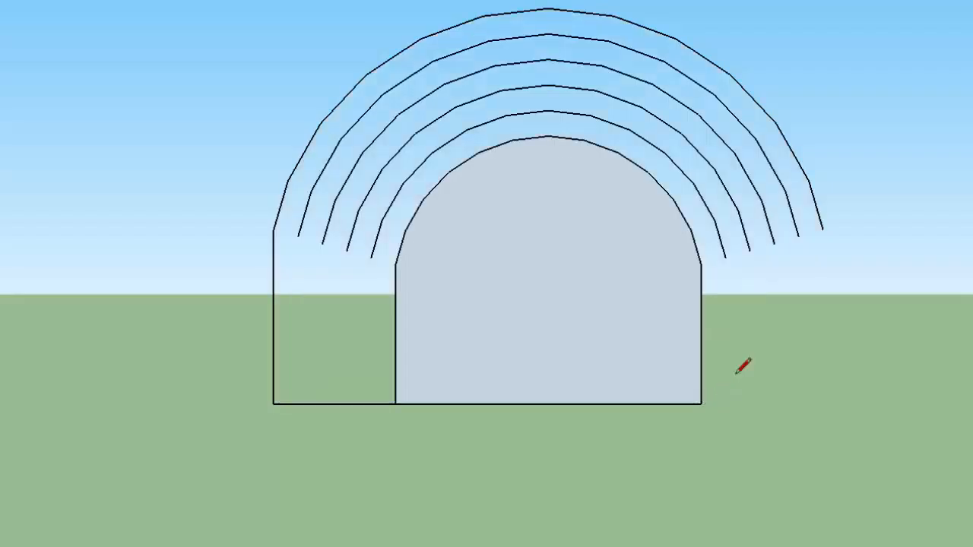
Draw a vertical line from the outermost arc's right end down to the level of the arch's base
{"action": "left_click", "coordinate": [823, 229]}
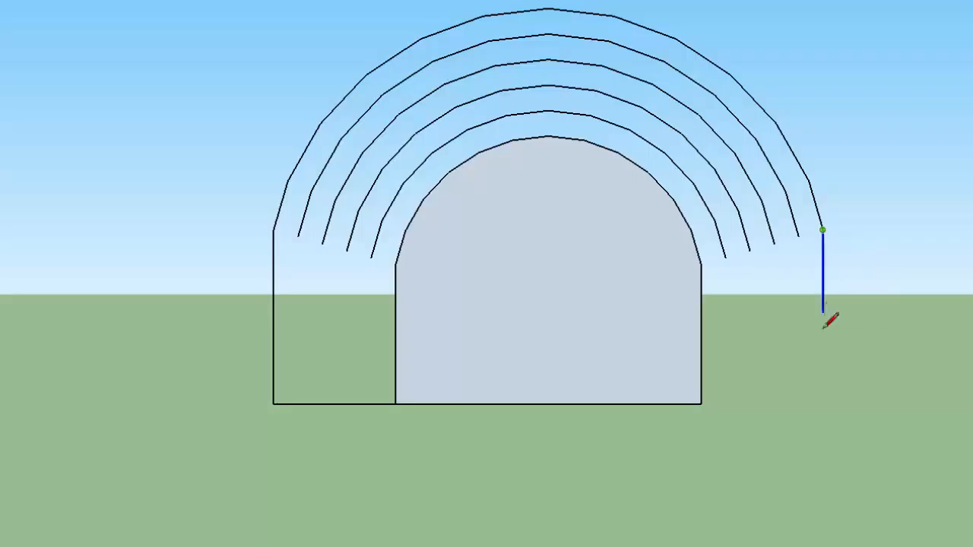
{"action": "left_click", "coordinate": [823, 400]}
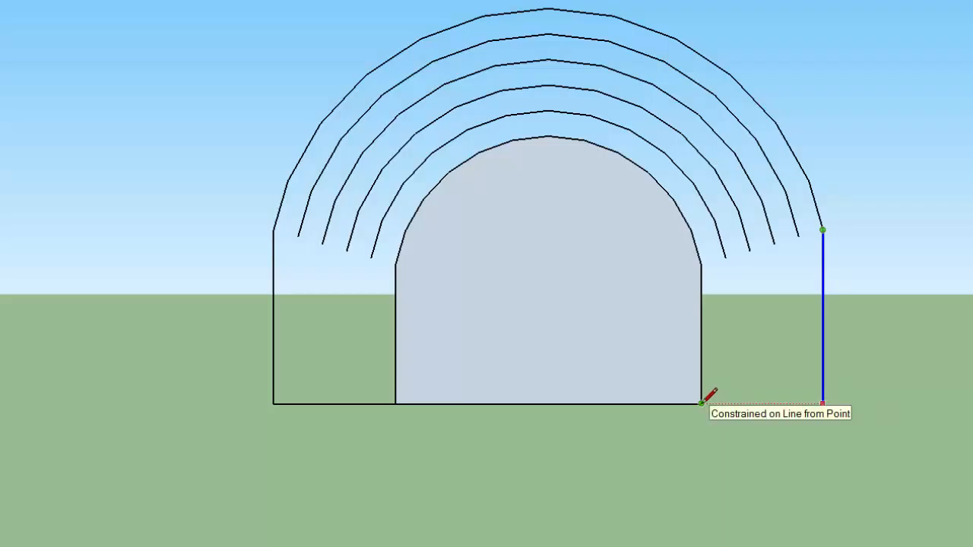
{"action": "key", "text": "Escape"}
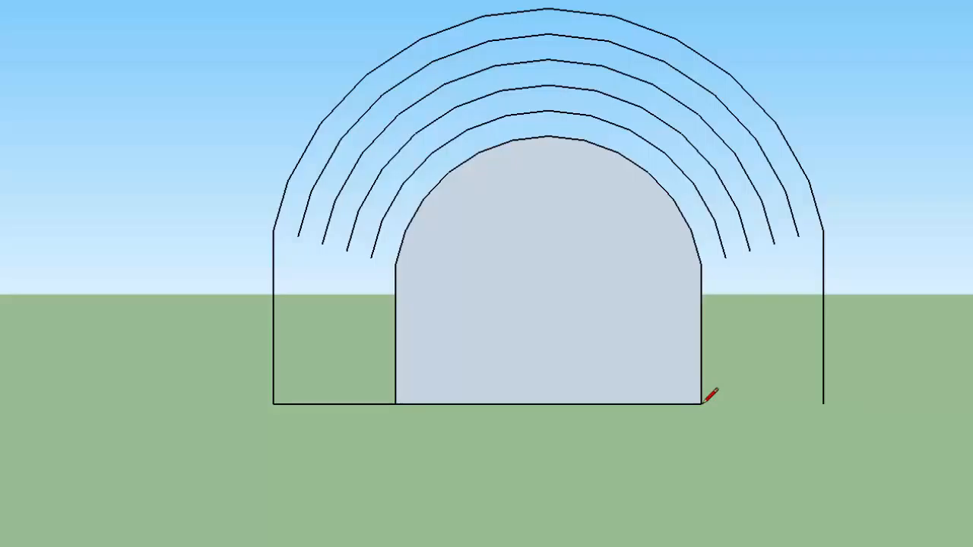
Connect the right vertical to the arch's lower-right corner, and draw verticals from the next two arcs' left ends down to the base
{"action": "left_click", "coordinate": [824, 404]}
{"action": "left_click", "coordinate": [701, 403]}
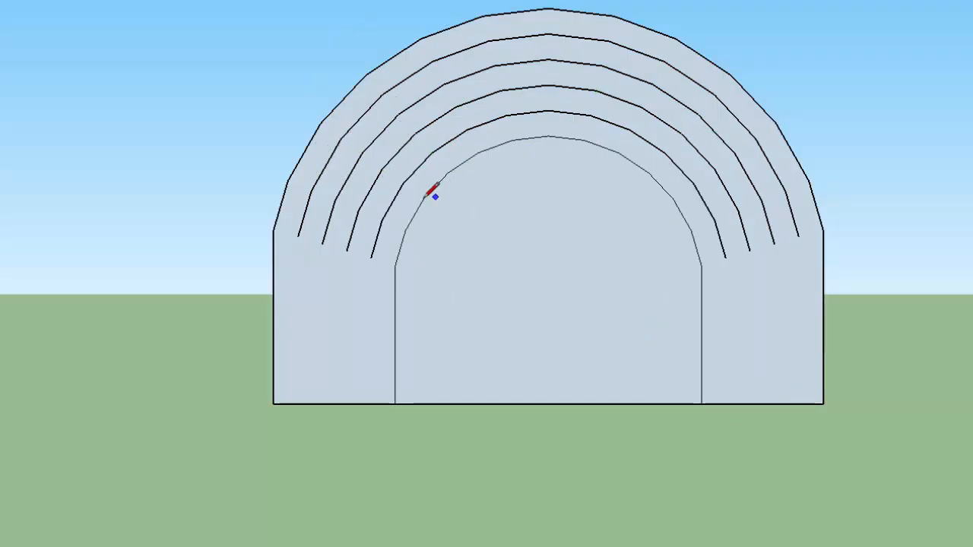
{"action": "left_click", "coordinate": [297, 237]}
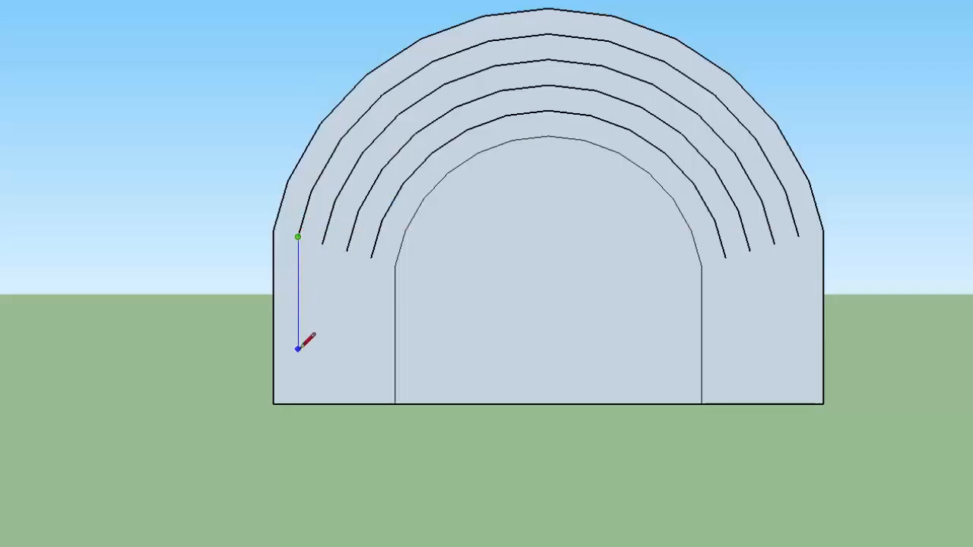
{"action": "left_click", "coordinate": [297, 403]}
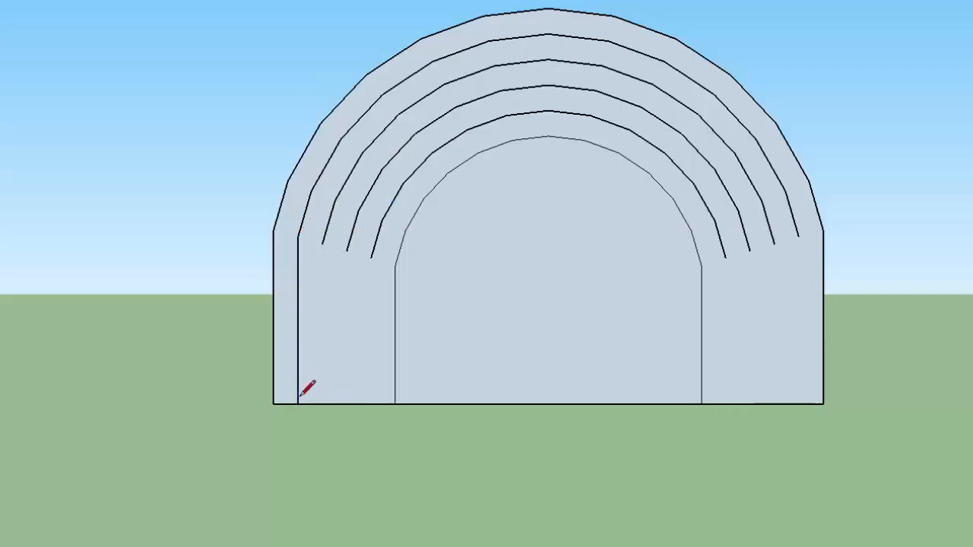
{"action": "left_click", "coordinate": [322, 243]}
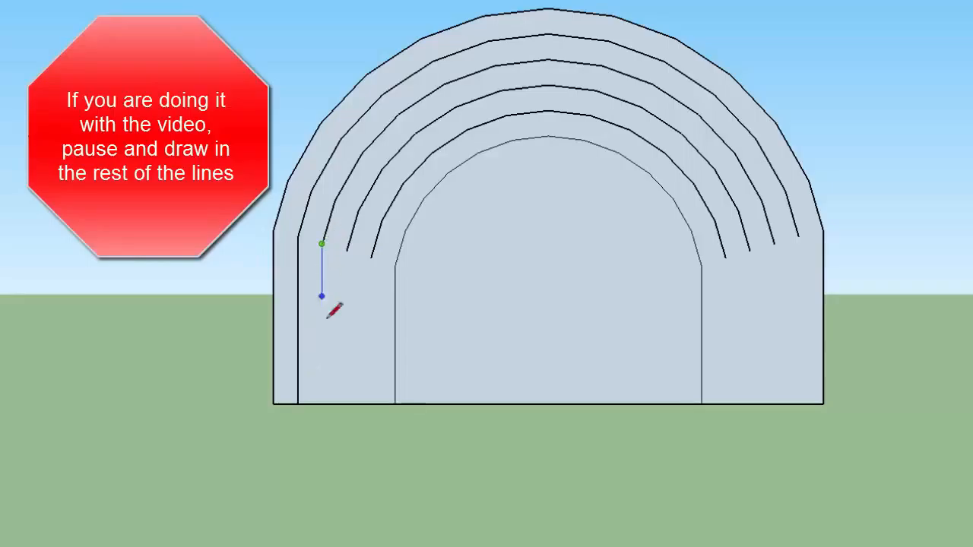
{"action": "left_click", "coordinate": [332, 395]}
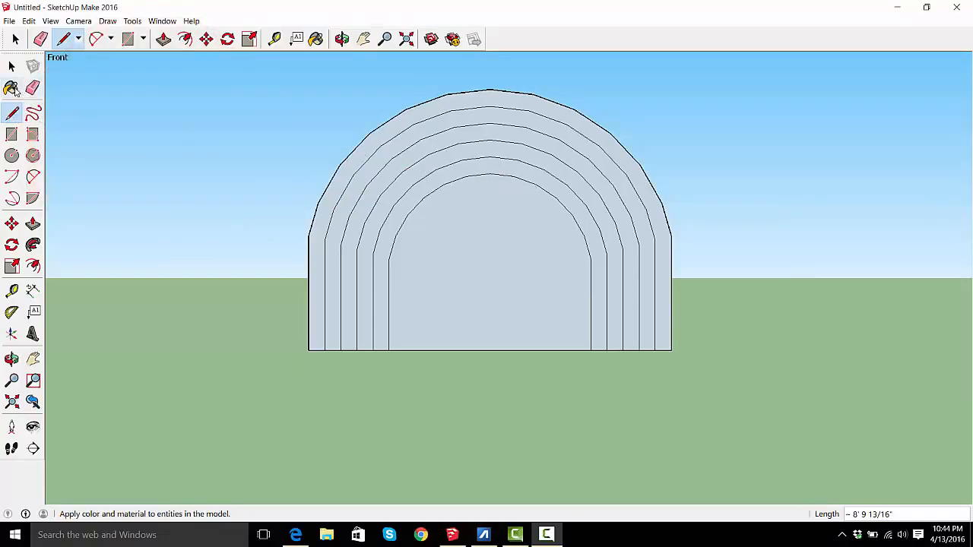
Paint the inner arched face red with Color A05 and the band directly around it orange with Color C05
{"action": "left_click", "coordinate": [12, 88]}
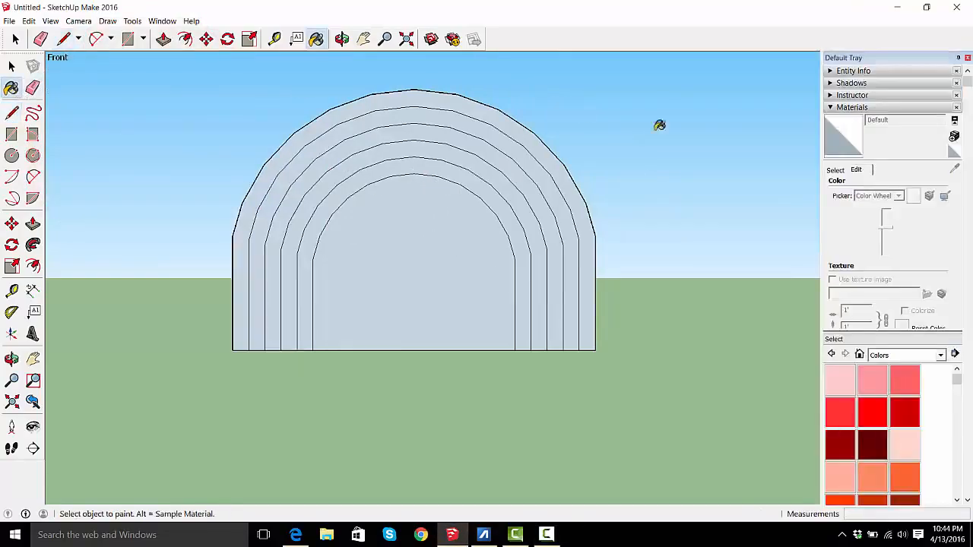
{"action": "left_click", "coordinate": [877, 418]}
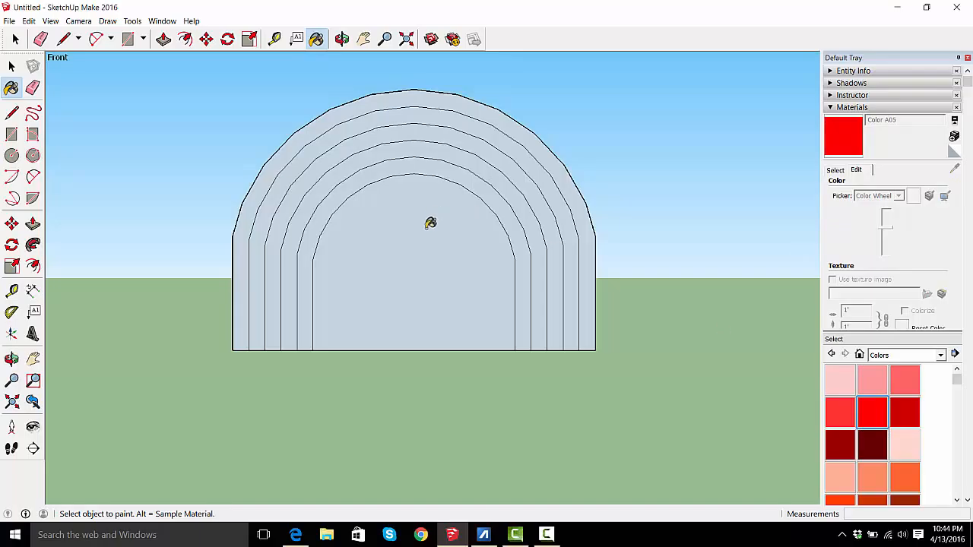
{"action": "left_click", "coordinate": [427, 231]}
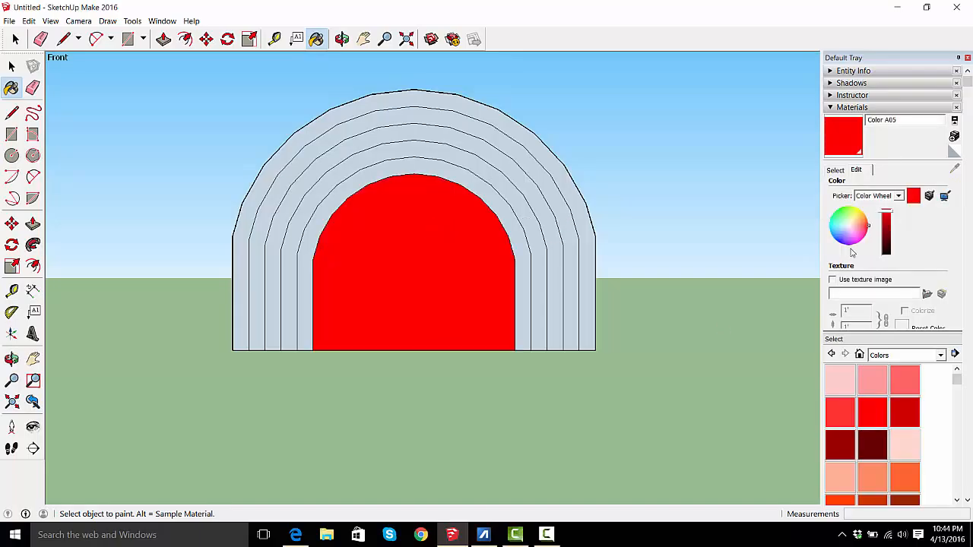
{"action": "left_click_drag", "start_coordinate": [957, 388], "coordinate": [956, 405]}
{"action": "left_click", "coordinate": [907, 392]}
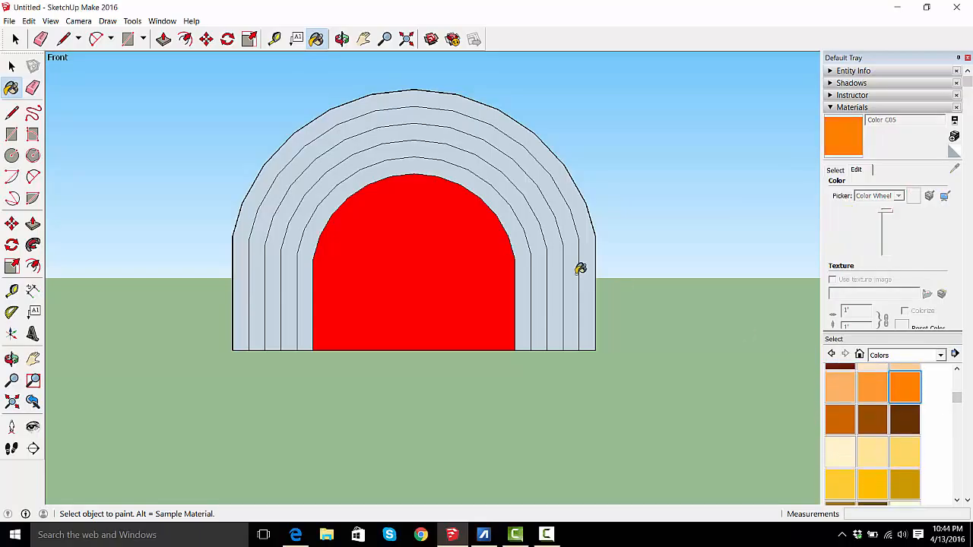
{"action": "left_click", "coordinate": [526, 254]}
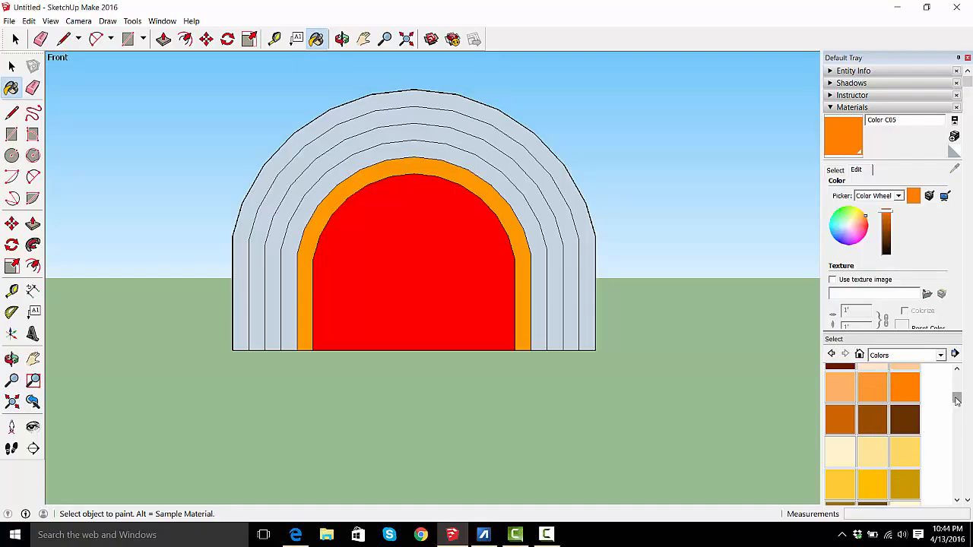
Paint the band just outside the orange one yellow with Color E04
{"action": "left_click_drag", "start_coordinate": [957, 400], "coordinate": [957, 410]}
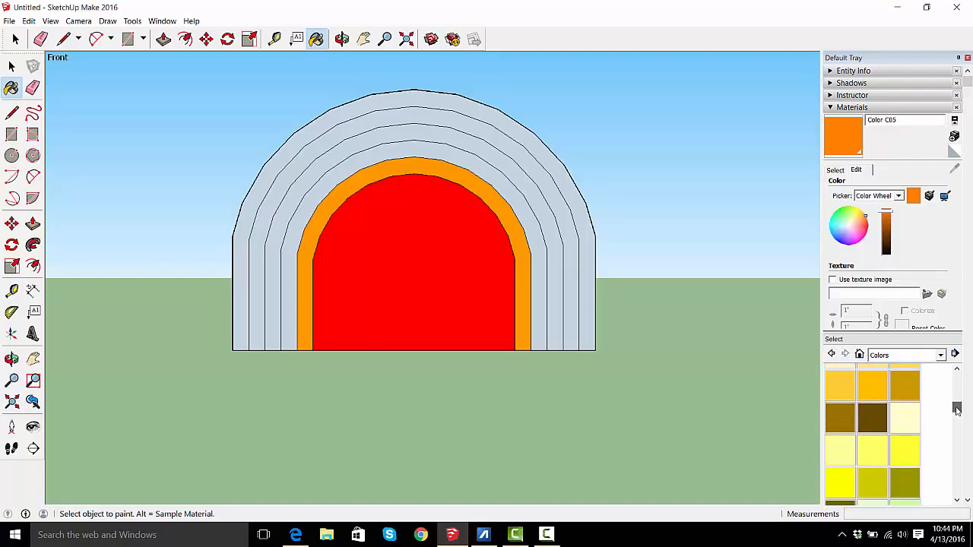
{"action": "left_click", "coordinate": [904, 453]}
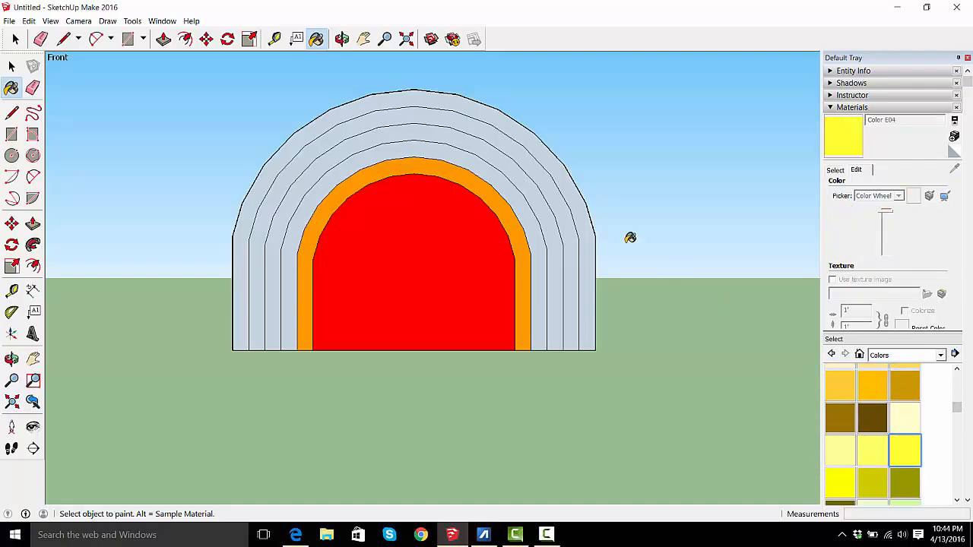
{"action": "left_click", "coordinate": [531, 197]}
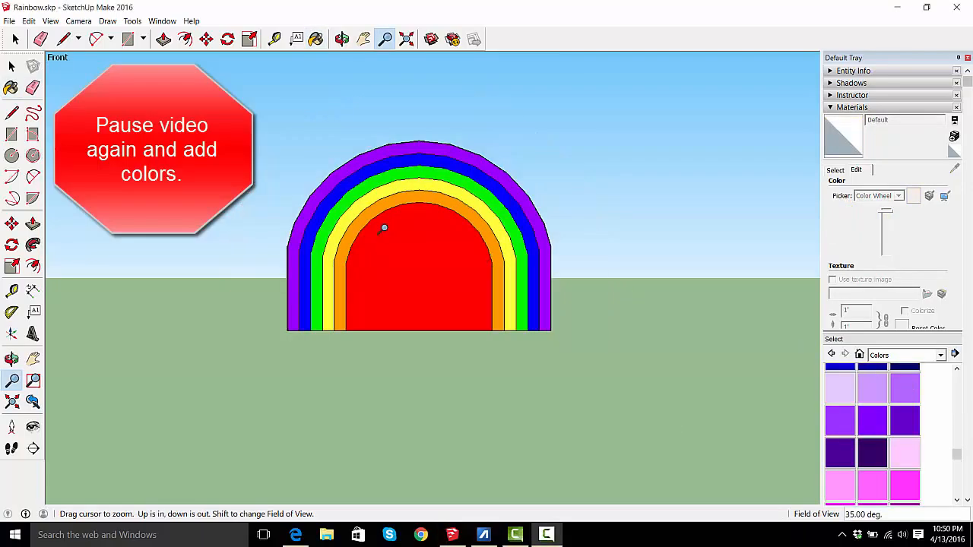
Push/Pull the outermost purple band forward a short distance, and extrude the blue band forward by twice that same distance
{"action": "left_click_drag", "start_coordinate": [303, 197], "coordinate": [324, 210]}
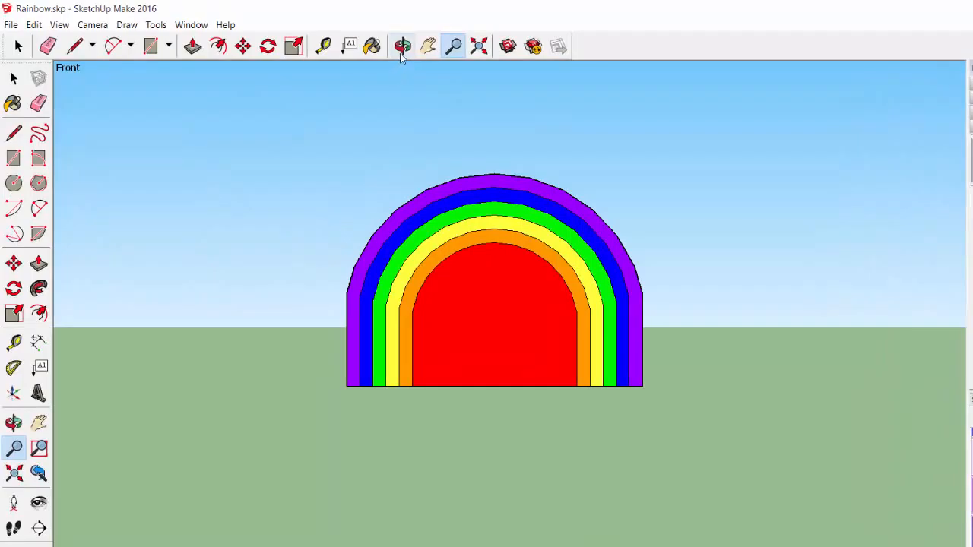
{"action": "left_click", "coordinate": [401, 47]}
{"action": "left_click_drag", "start_coordinate": [270, 219], "coordinate": [558, 227]}
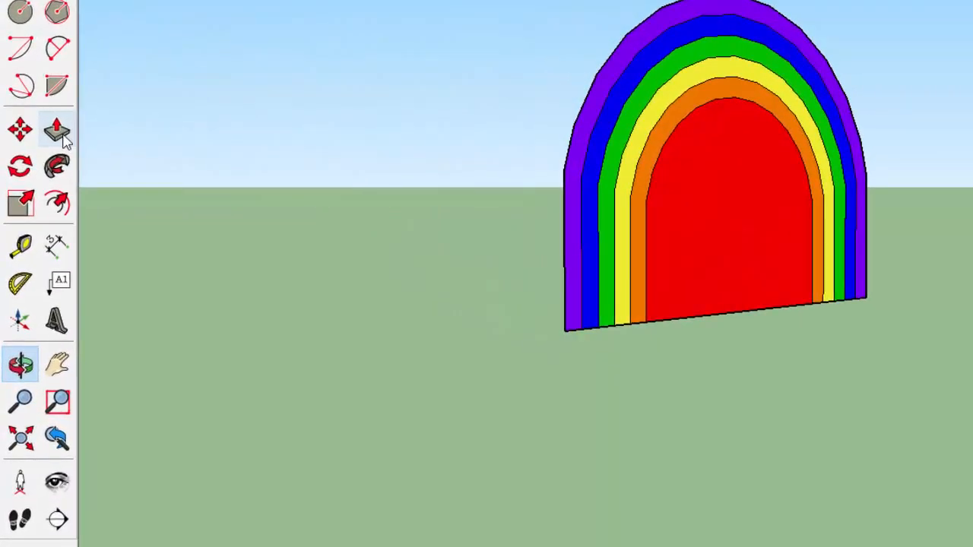
{"action": "left_click", "coordinate": [61, 133]}
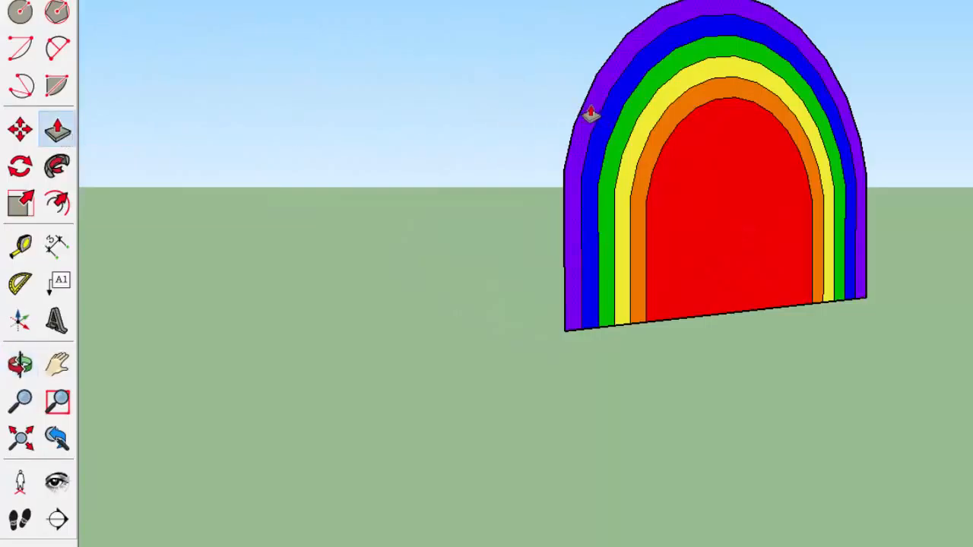
{"action": "left_click_drag", "start_coordinate": [590, 113], "coordinate": [600, 114]}
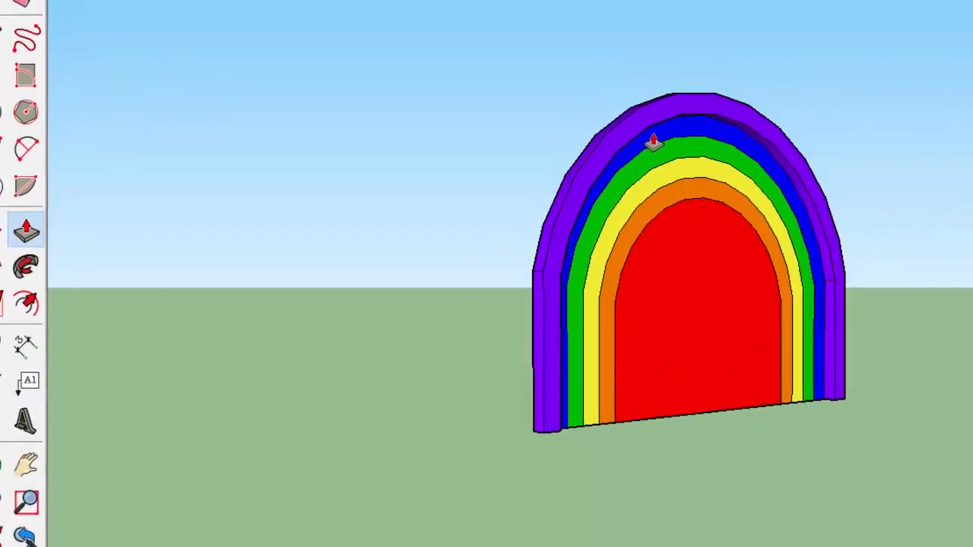
{"action": "double_click", "coordinate": [664, 135]}
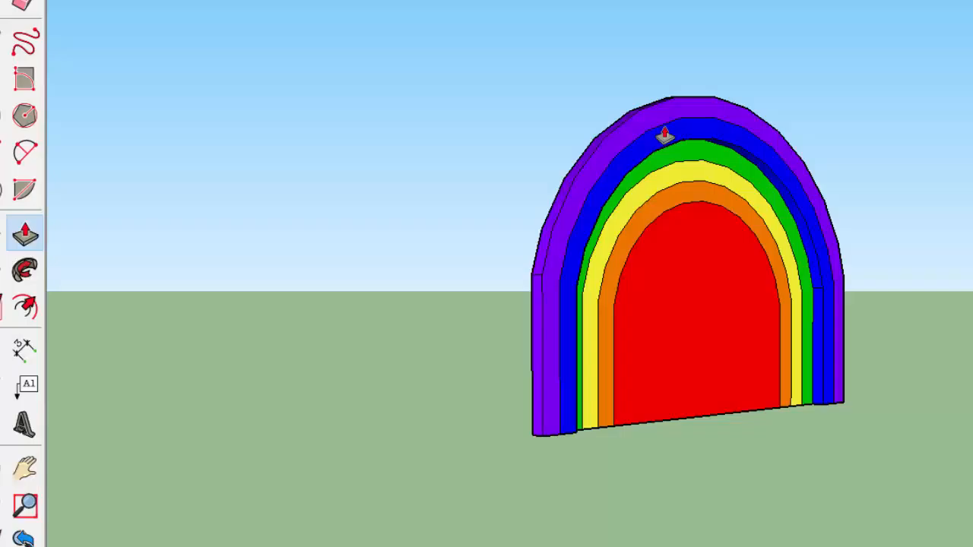
{"action": "double_click", "coordinate": [665, 133]}
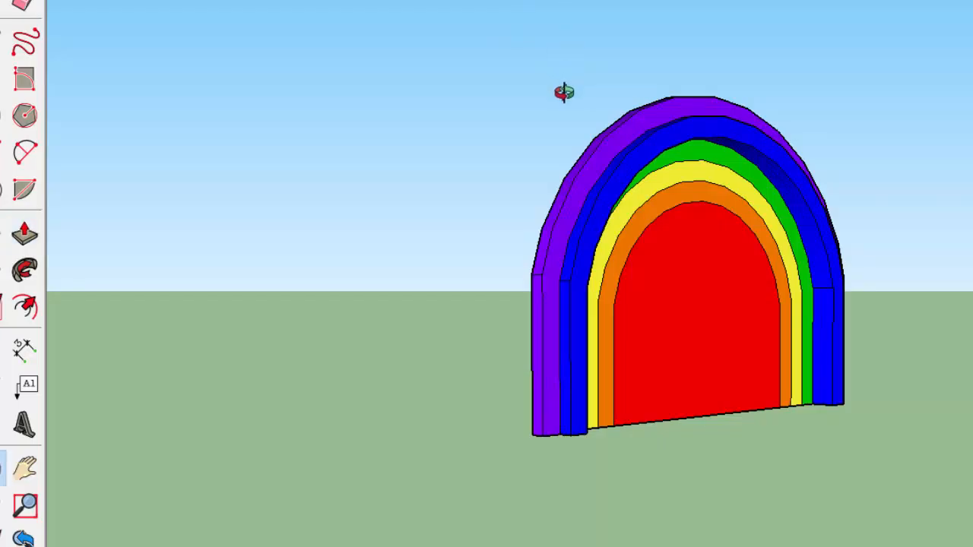
Push/Pull the green band forward in repeats of the same distance until it projects one step beyond the blue band
{"action": "middle_click_drag", "start_coordinate": [560, 94], "coordinate": [434, 58]}
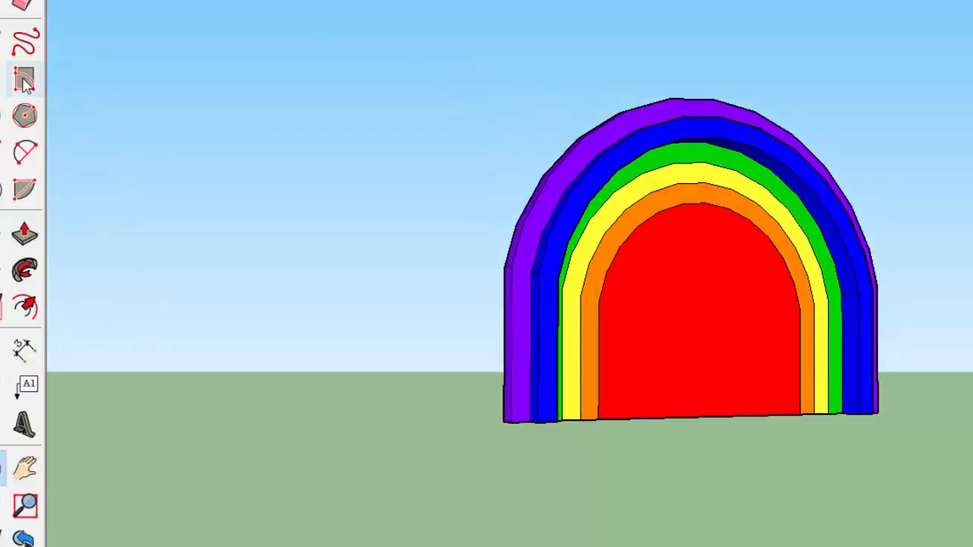
{"action": "left_click", "coordinate": [21, 245]}
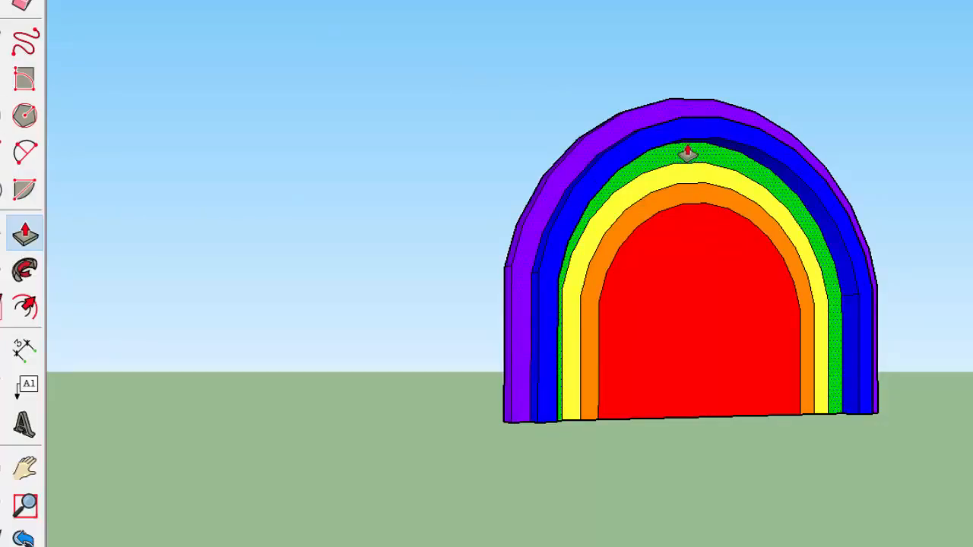
{"action": "left_click", "coordinate": [687, 153]}
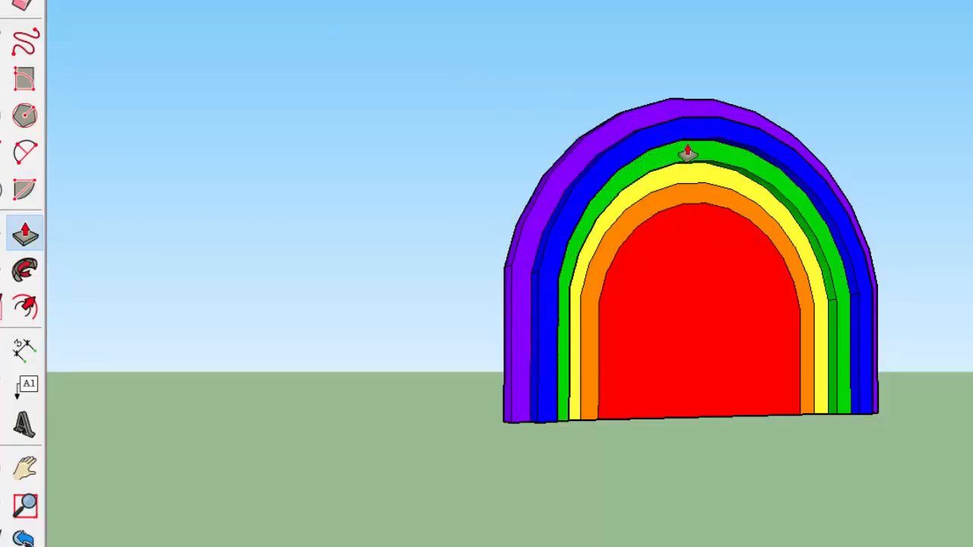
{"action": "left_click", "coordinate": [687, 152]}
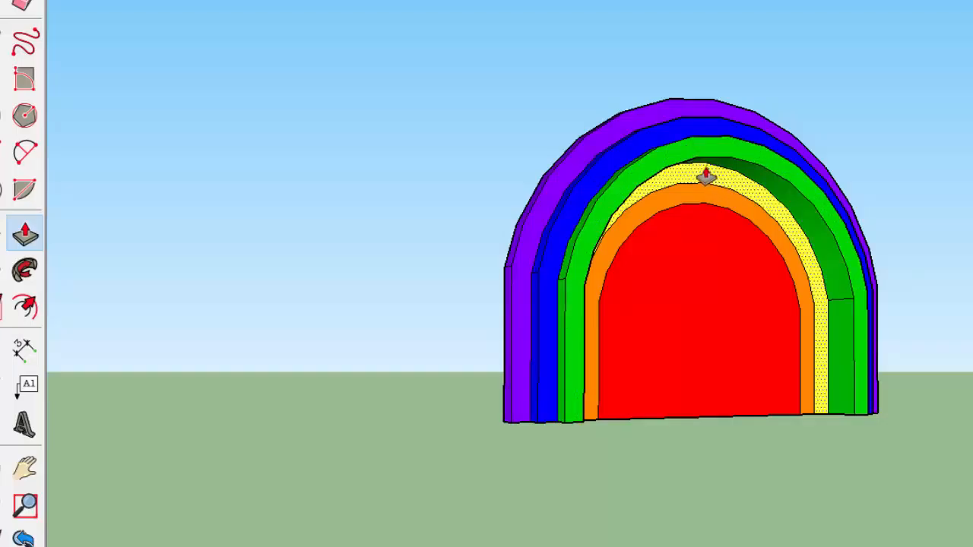
Push/Pull the yellow band forward in repeats of the same distance until it projects one step beyond the green band
{"action": "double_click", "coordinate": [705, 175]}
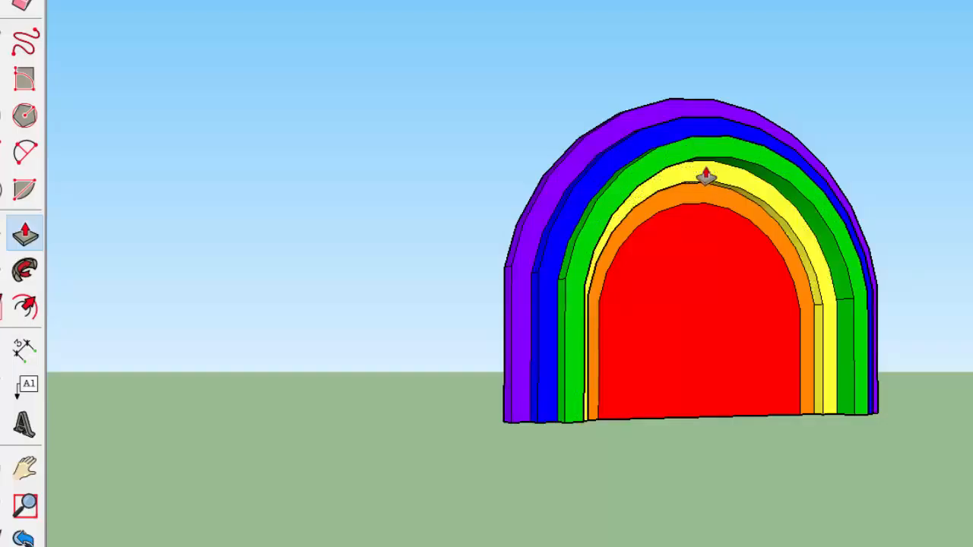
{"action": "double_click", "coordinate": [706, 175]}
{"action": "double_click", "coordinate": [706, 175]}
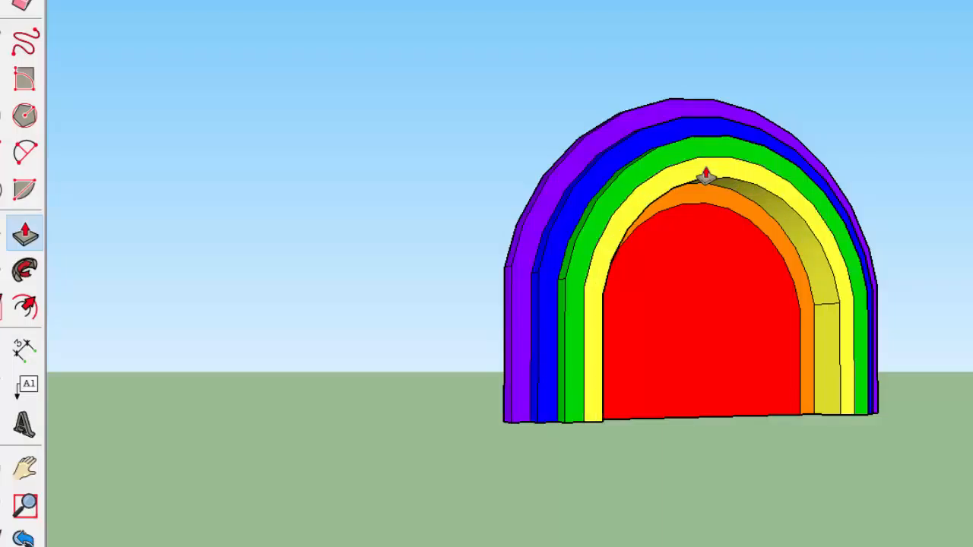
{"action": "double_click", "coordinate": [706, 175]}
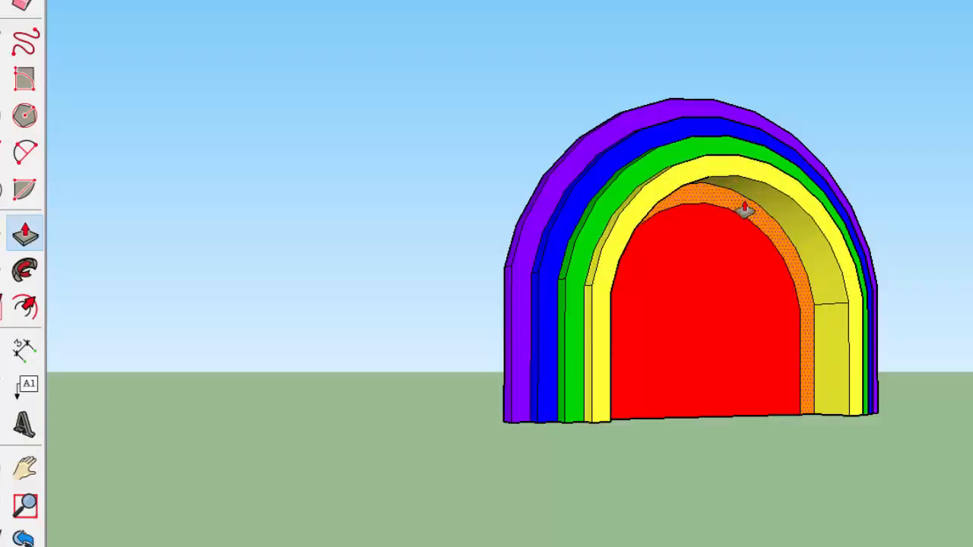
Push/Pull the orange band forward in repeats of the same distance until it projects one step beyond the yellow band
{"action": "double_click", "coordinate": [745, 211]}
{"action": "double_click", "coordinate": [744, 211]}
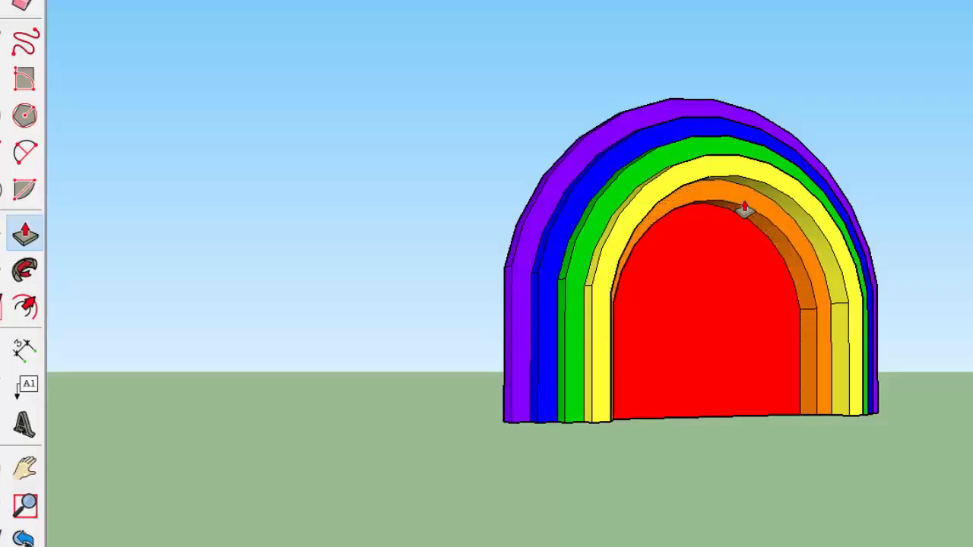
{"action": "double_click", "coordinate": [744, 211]}
{"action": "double_click", "coordinate": [744, 211]}
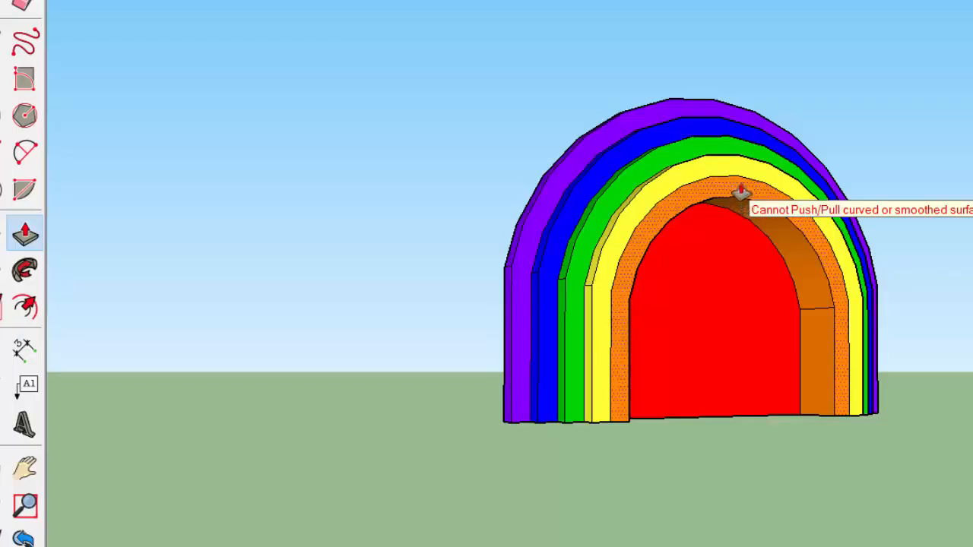
{"action": "double_click", "coordinate": [739, 188]}
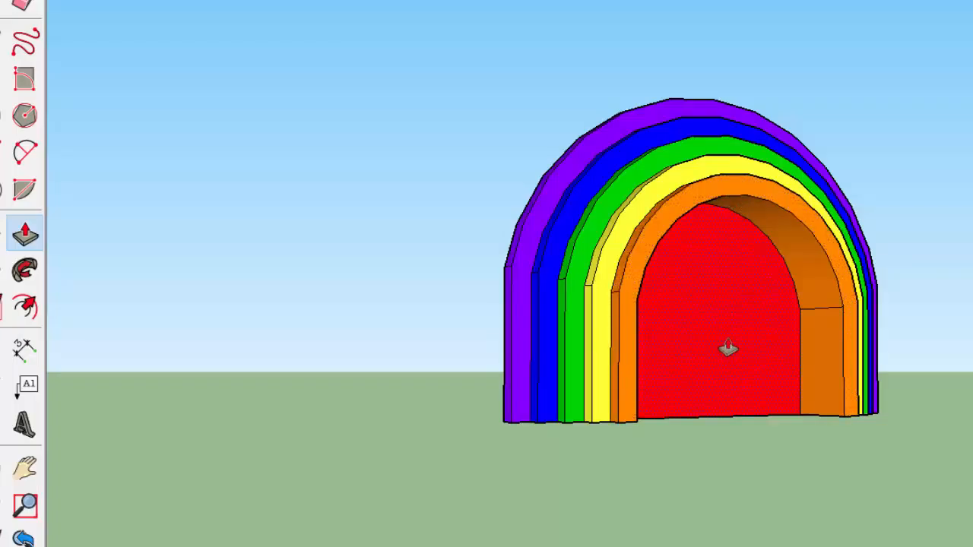
Push/Pull the red centre face forward in repeats of the same distance until it projects one step beyond the orange band
{"action": "double_click", "coordinate": [728, 348]}
{"action": "double_click", "coordinate": [728, 348]}
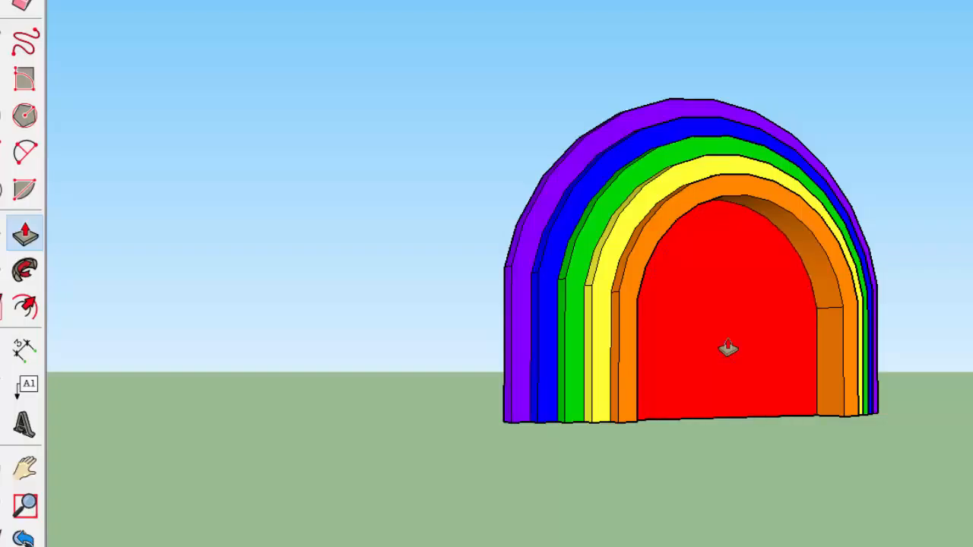
{"action": "double_click", "coordinate": [728, 348]}
{"action": "double_click", "coordinate": [727, 348]}
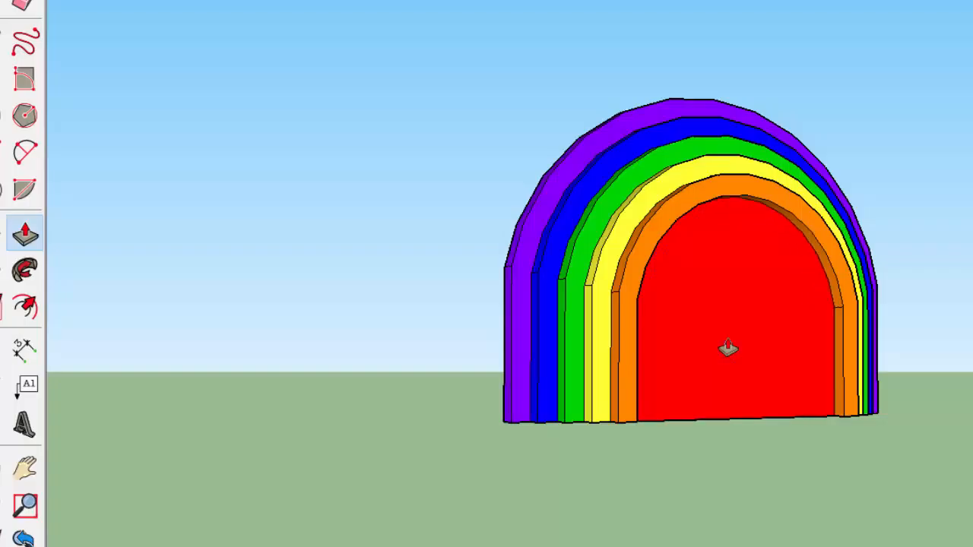
{"action": "double_click", "coordinate": [728, 348]}
{"action": "double_click", "coordinate": [727, 349]}
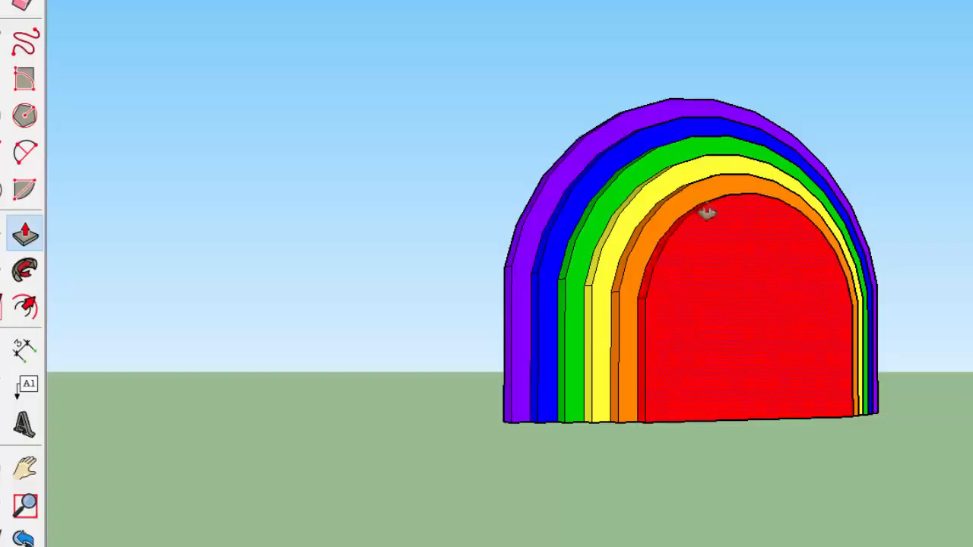
Save the finished model under the file name Rainbow on the Desktop as a SketchUp model, replacing the existing file
{"action": "key", "text": "o"}
{"action": "left_click_drag", "start_coordinate": [539, 94], "coordinate": [263, 200]}
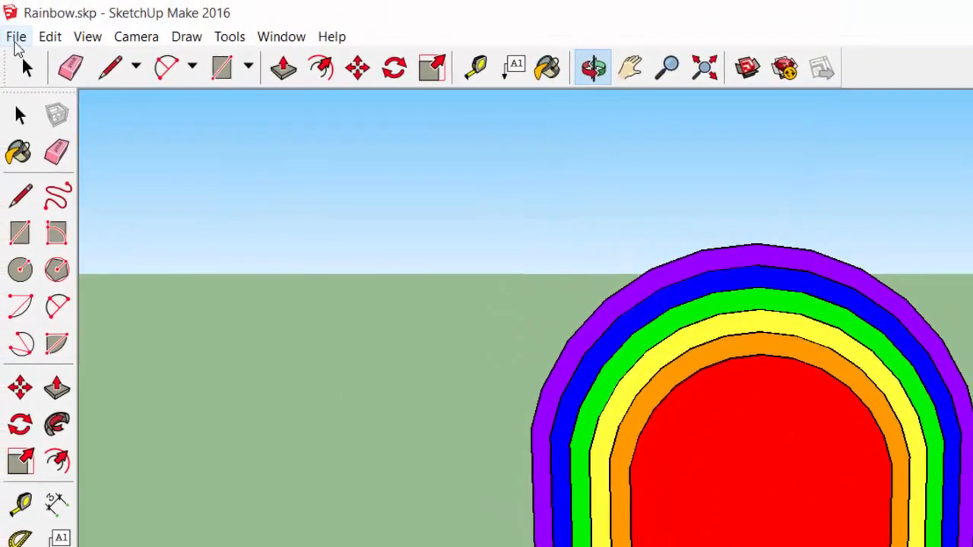
{"action": "left_click", "coordinate": [16, 38]}
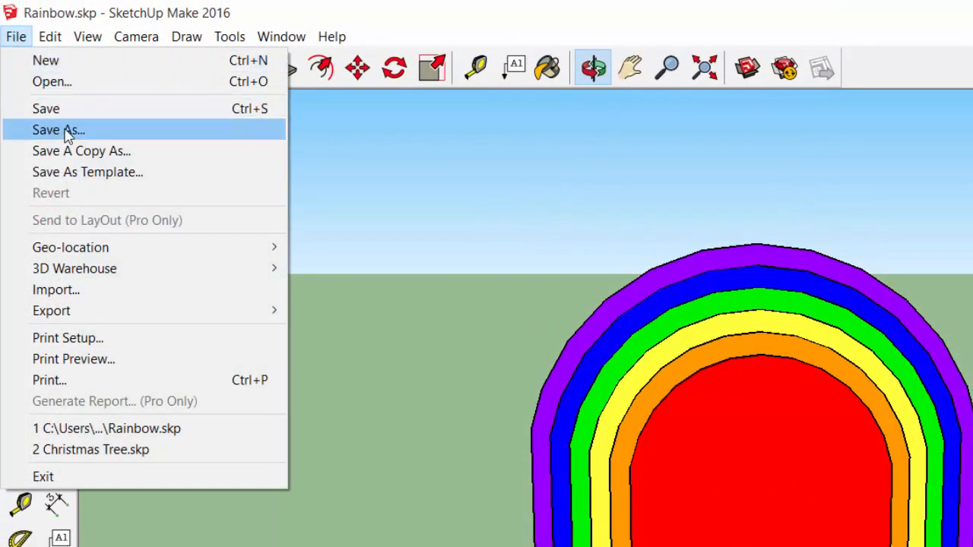
{"action": "left_click", "coordinate": [61, 130]}
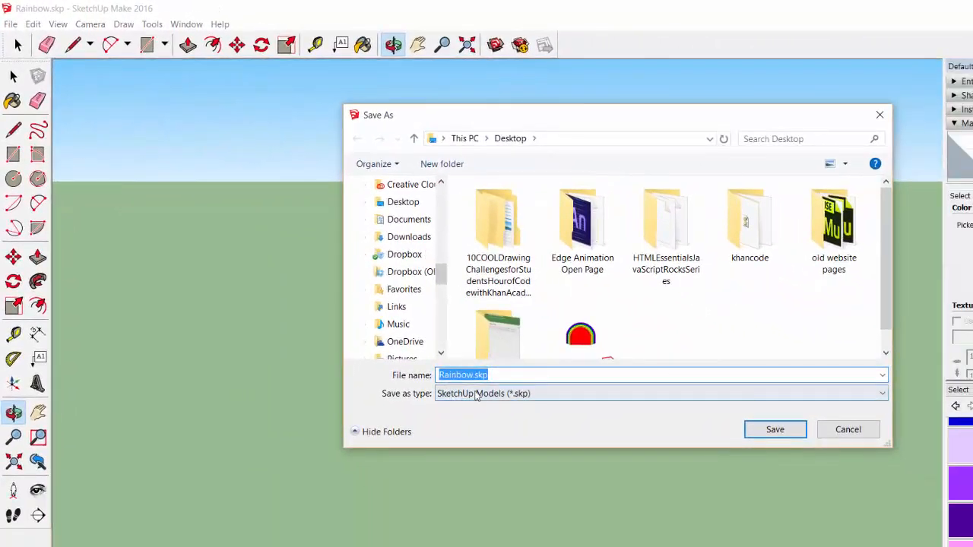
{"action": "left_click", "coordinate": [535, 407]}
{"action": "left_click_drag", "start_coordinate": [493, 373], "coordinate": [372, 370]}
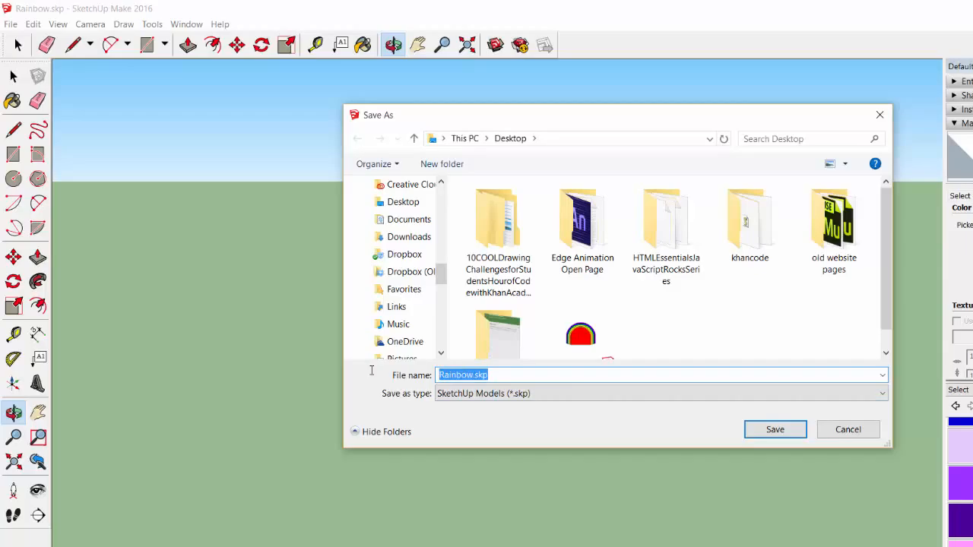
{"action": "key", "text": "BackSpace"}
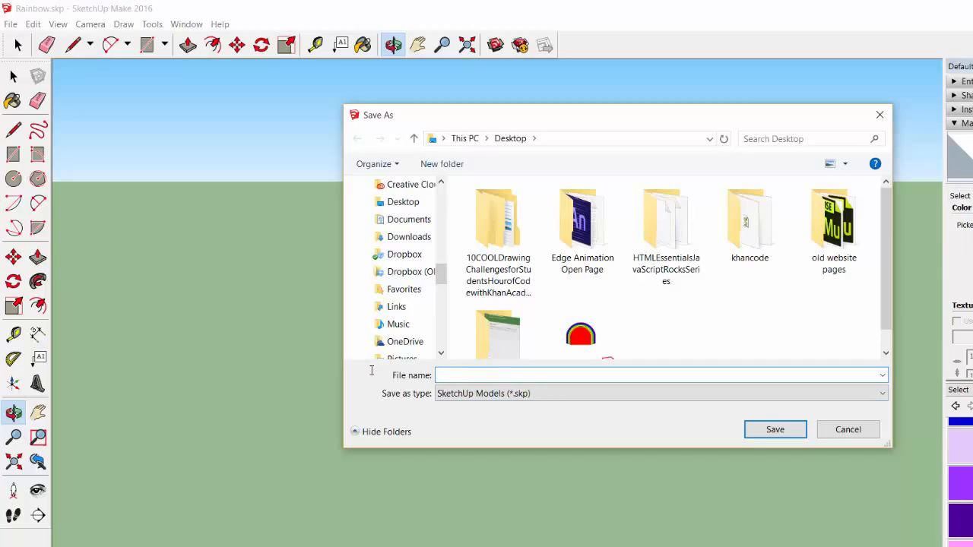
{"action": "type", "text": "Rainbow"}
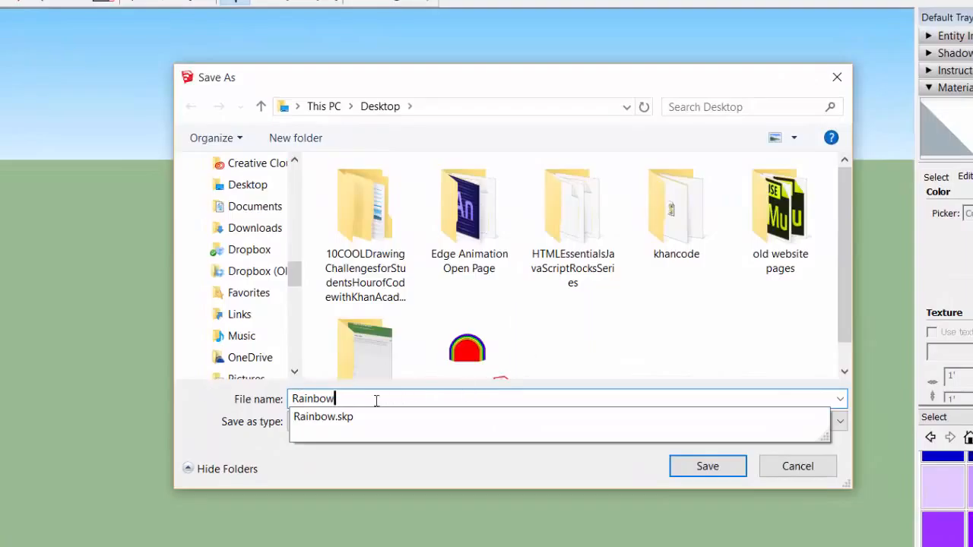
{"action": "left_click", "coordinate": [614, 352]}
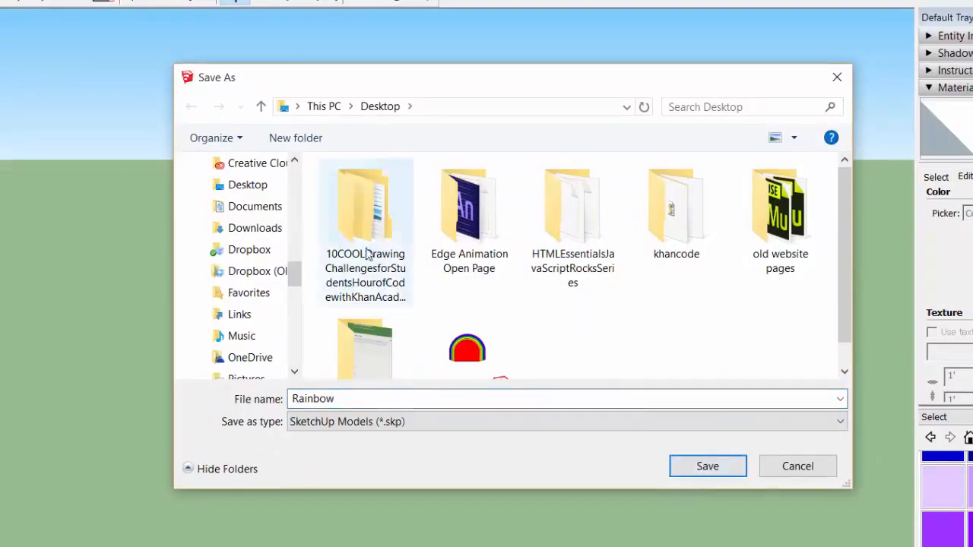
{"action": "mouse_move", "coordinate": [294, 275]}
{"action": "left_mouse_down"}
{"action": "mouse_move", "coordinate": [293, 173]}
{"action": "mouse_move", "coordinate": [293, 272]}
{"action": "left_mouse_up"}
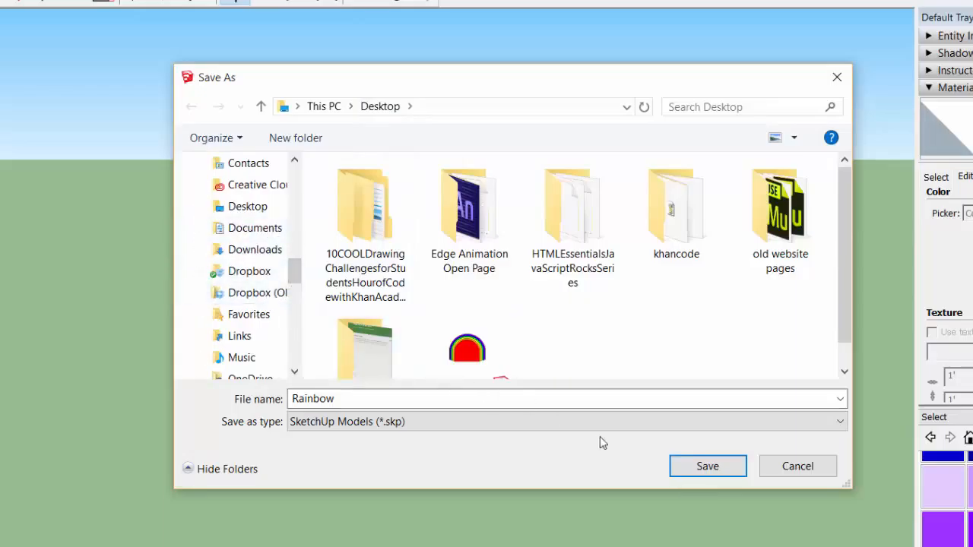
{"action": "left_click", "coordinate": [704, 471]}
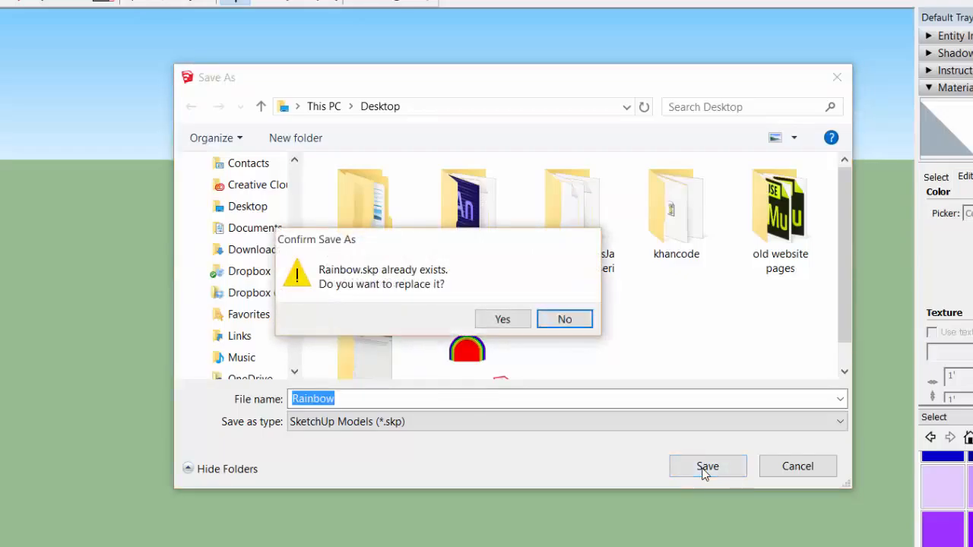
{"action": "left_click", "coordinate": [498, 324]}
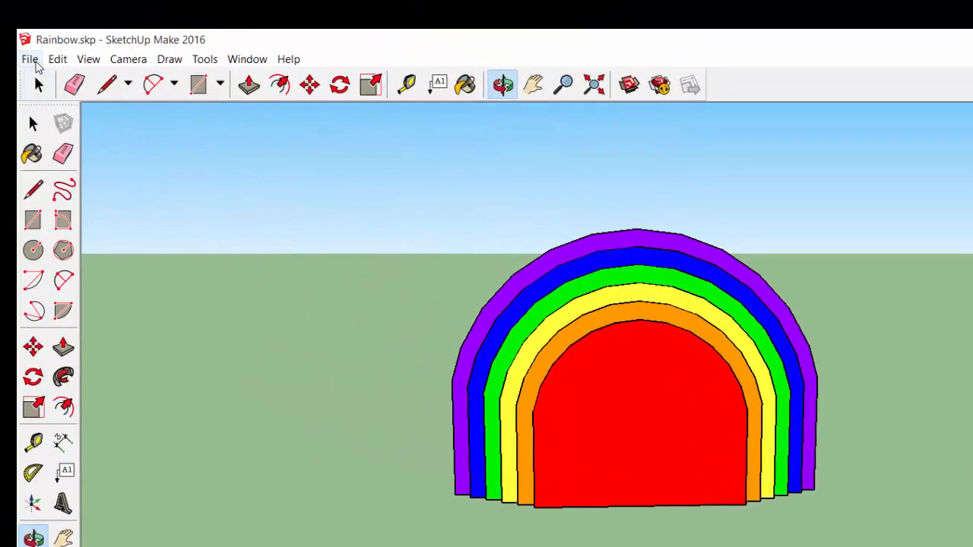
Open the file commands for the saved rainbow model
{"action": "left_click", "coordinate": [34, 64]}
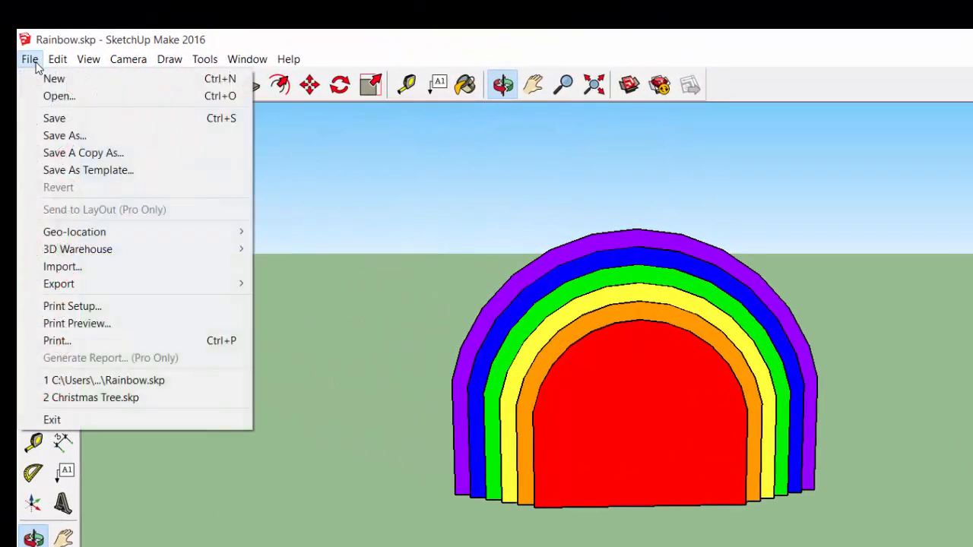